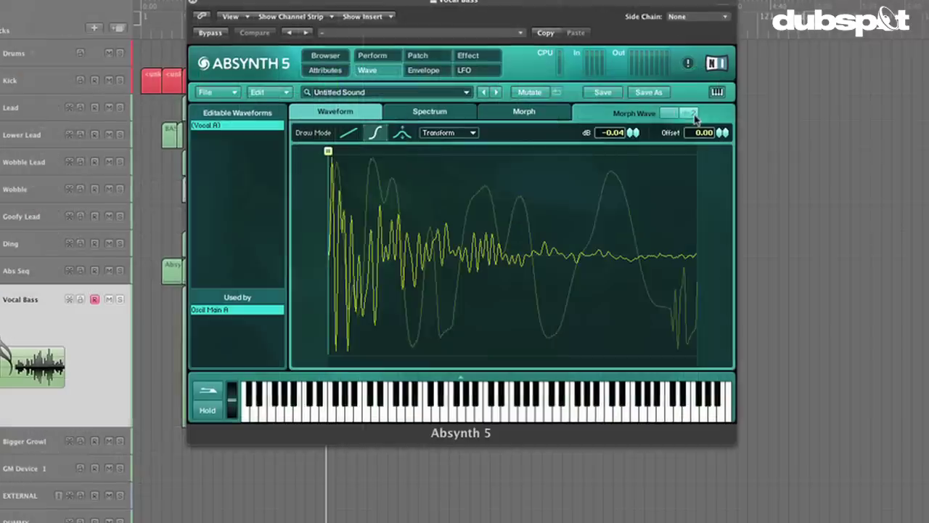
- Load the Analog 5 morph wave and raise oscillator A's morph transition to 65
click(673, 112)
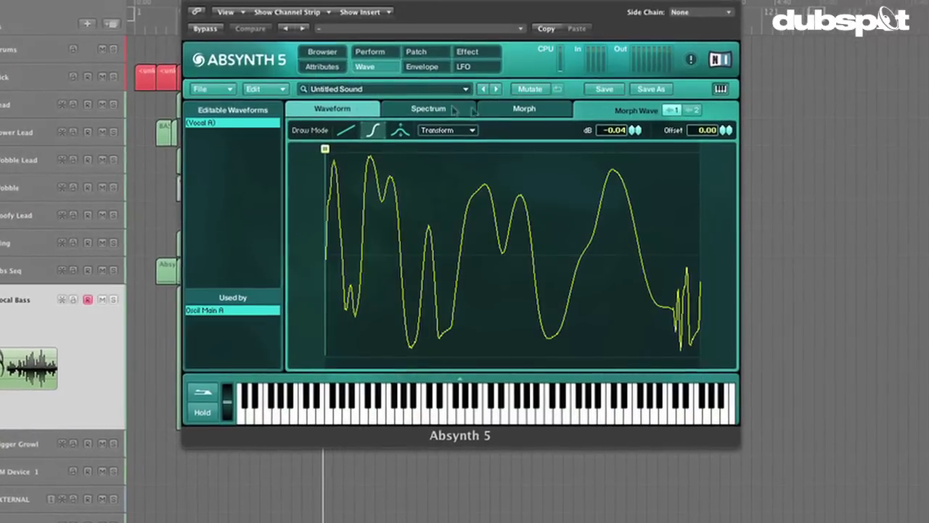
click(429, 110)
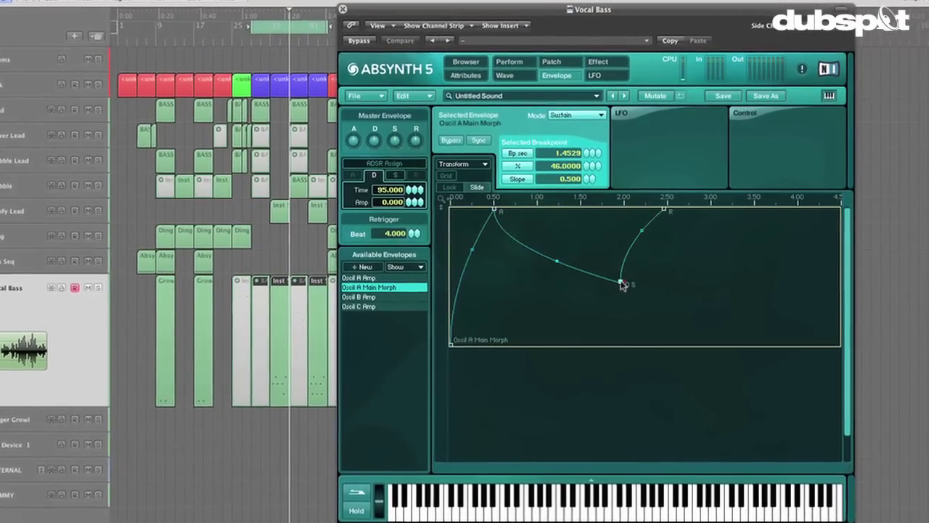
click(672, 210)
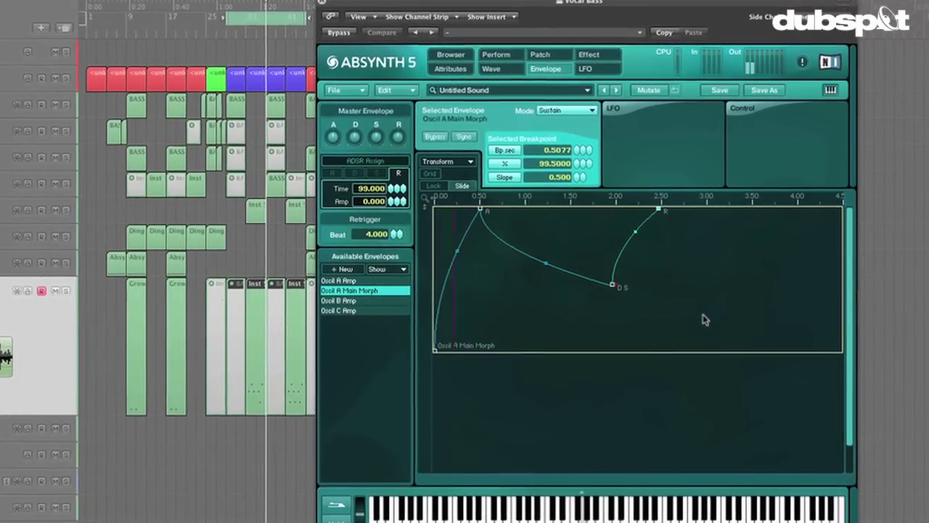
scroll(446, 232, down, 5)
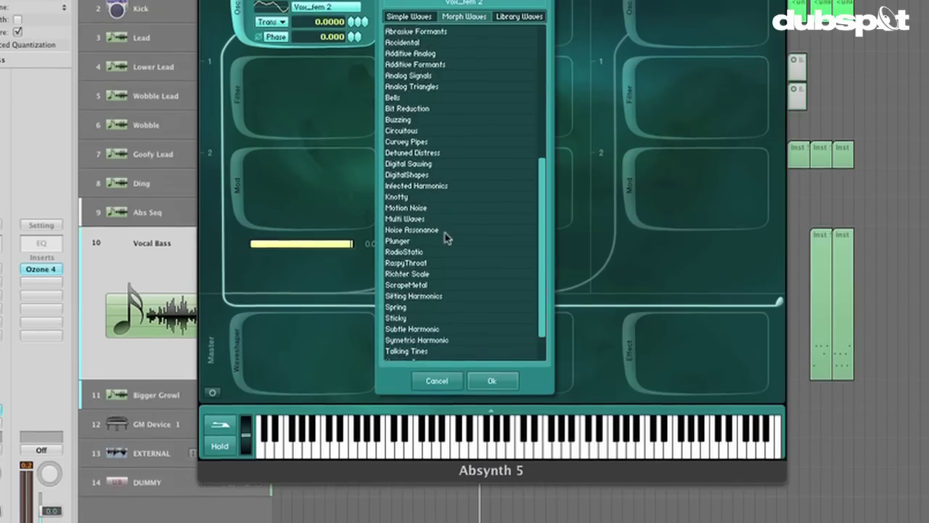
scroll(446, 240, up, 5)
click(438, 156)
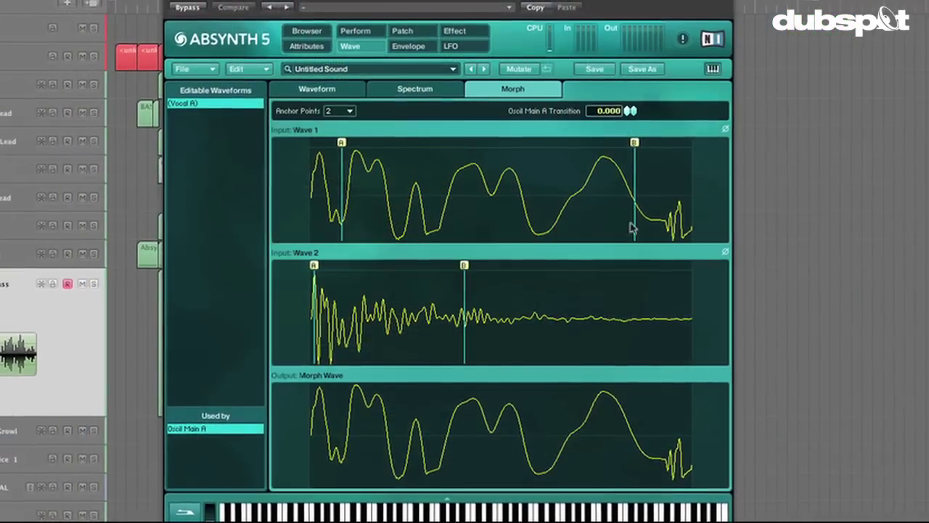
drag(606, 111, 617, 134)
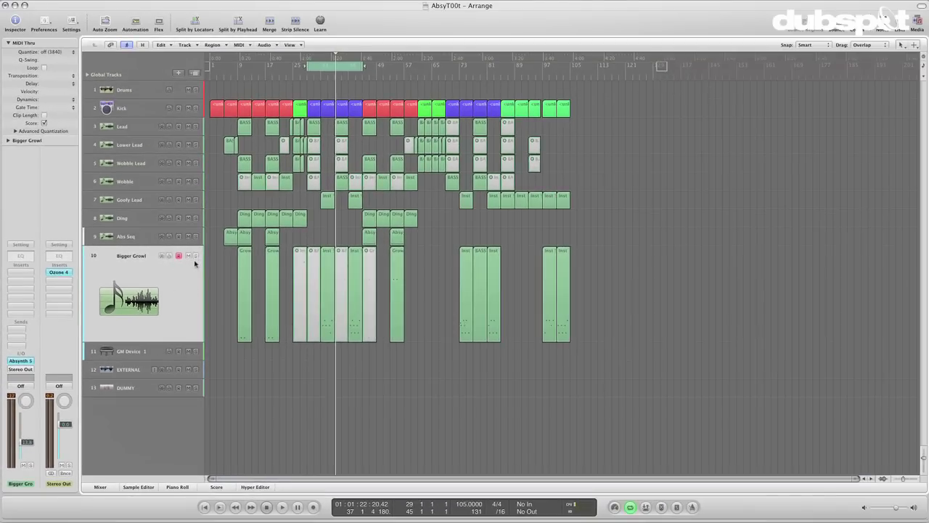
- Play the song around bar 33 in a cycle loop with Bigger Growl unsoloed
click(320, 77)
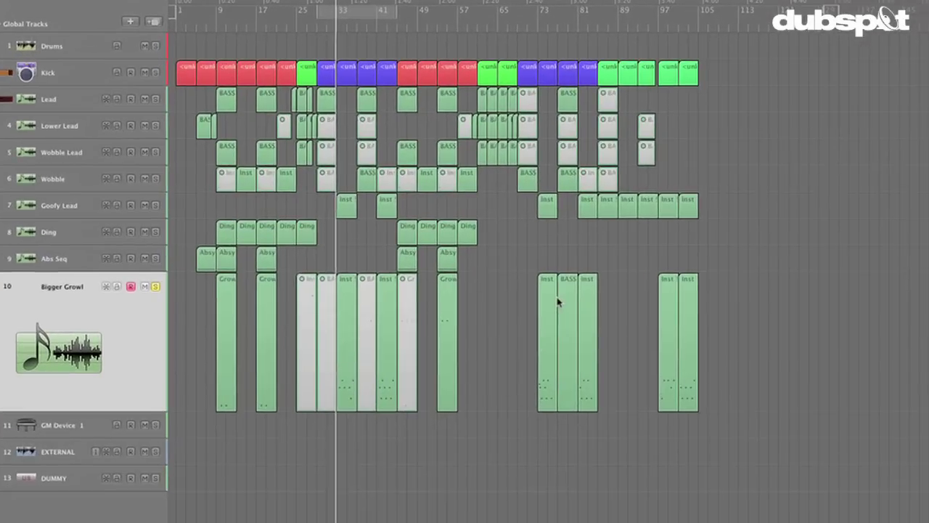
key(space)
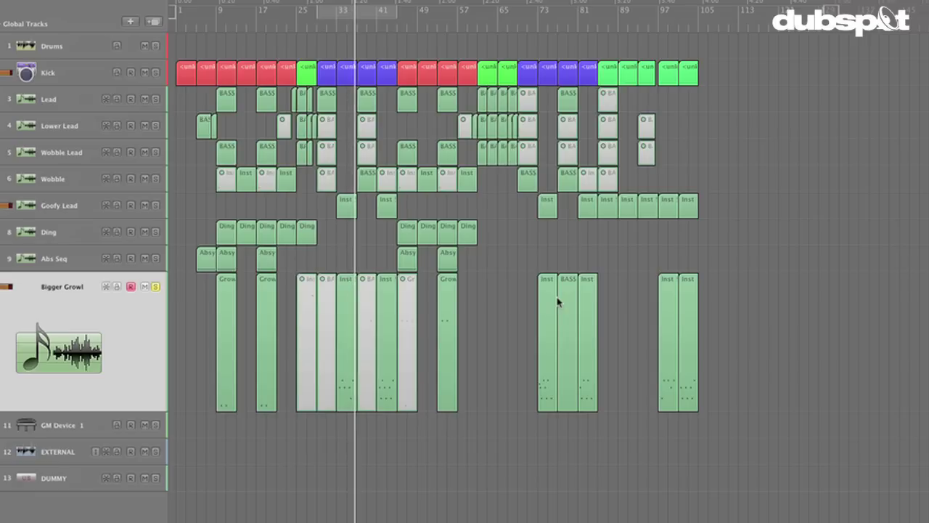
click(378, 25)
key(c)
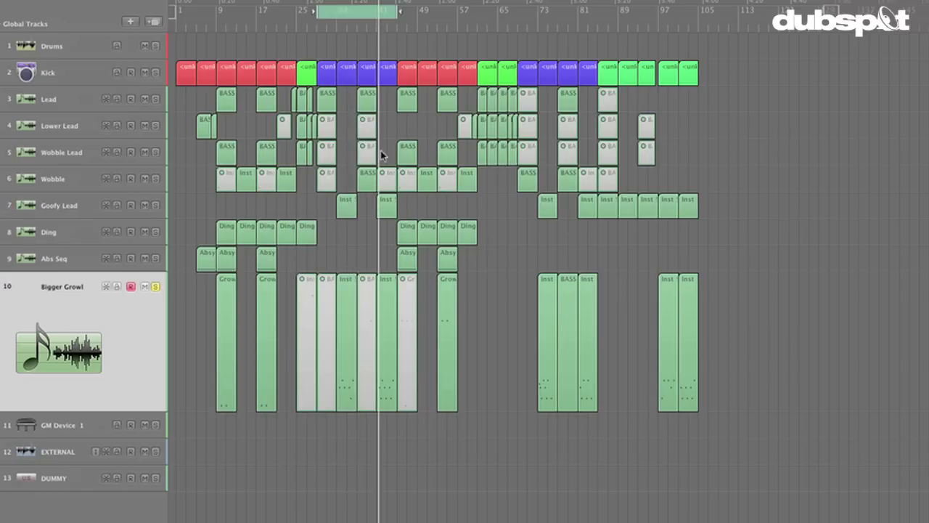
click(156, 287)
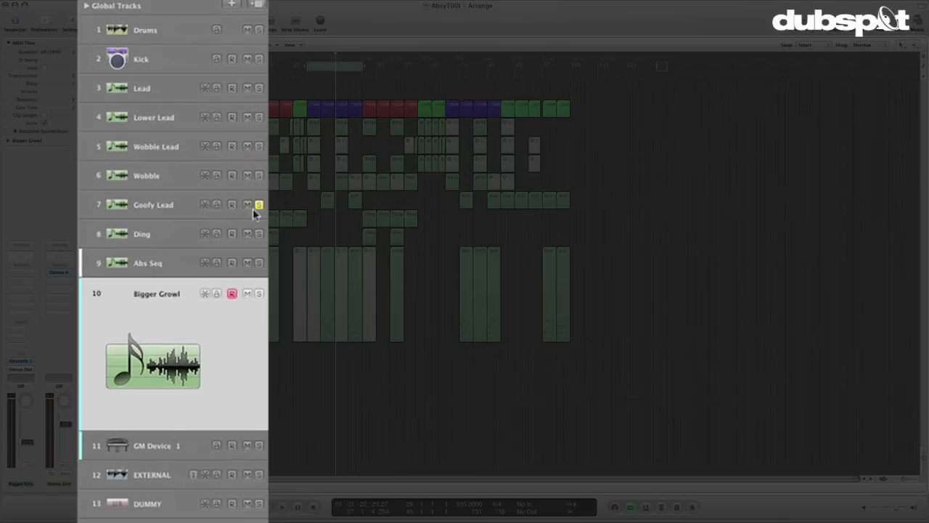
- Select the Goofy Lead track and play the looped section from its start
click(154, 208)
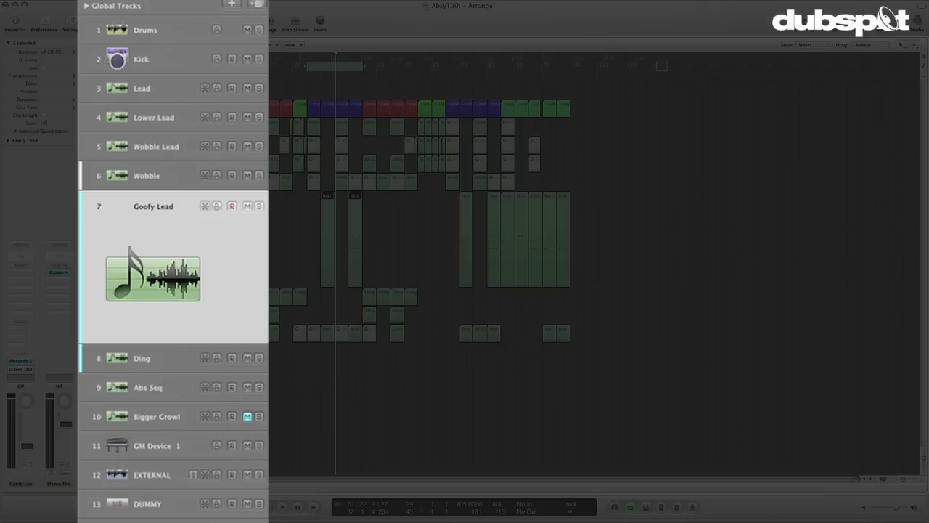
key(space)
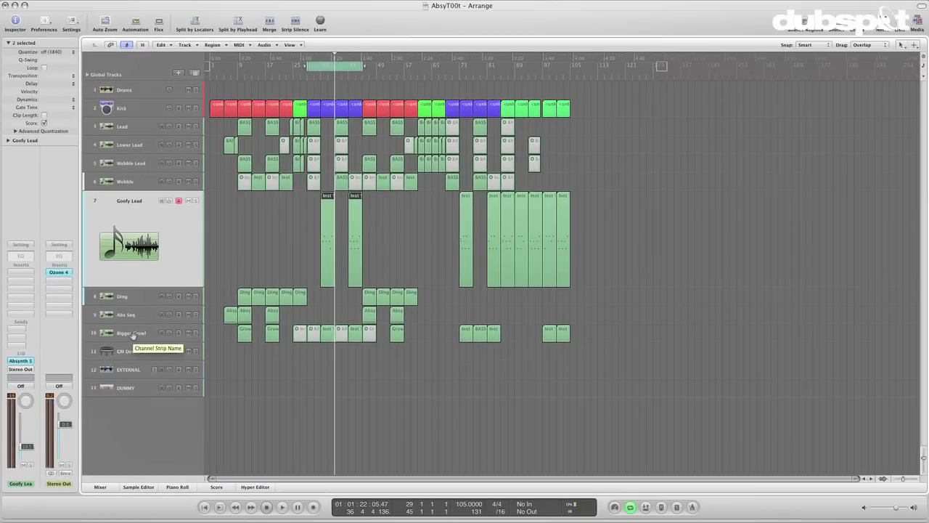
- Add a software-instrument track named 'Vocal Bass' and move Bigger Growl's regions onto it
click(133, 333)
click(179, 73)
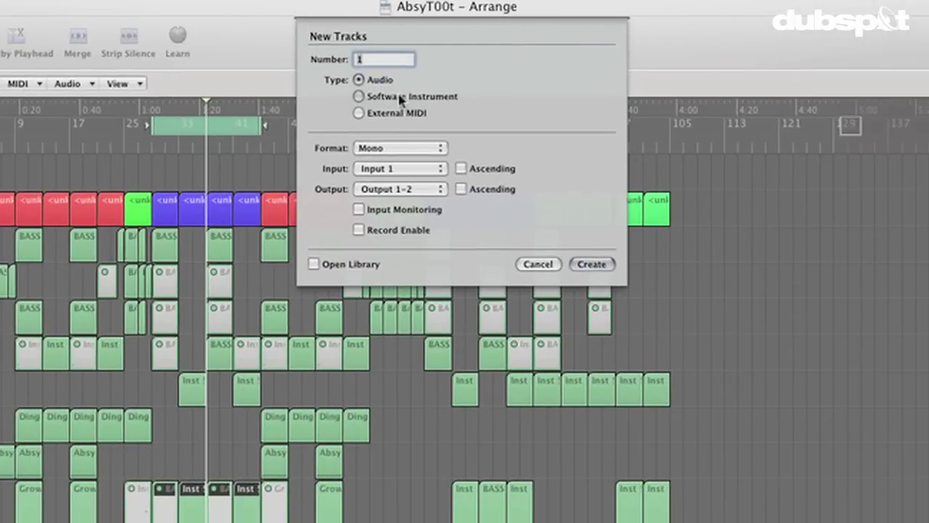
click(359, 96)
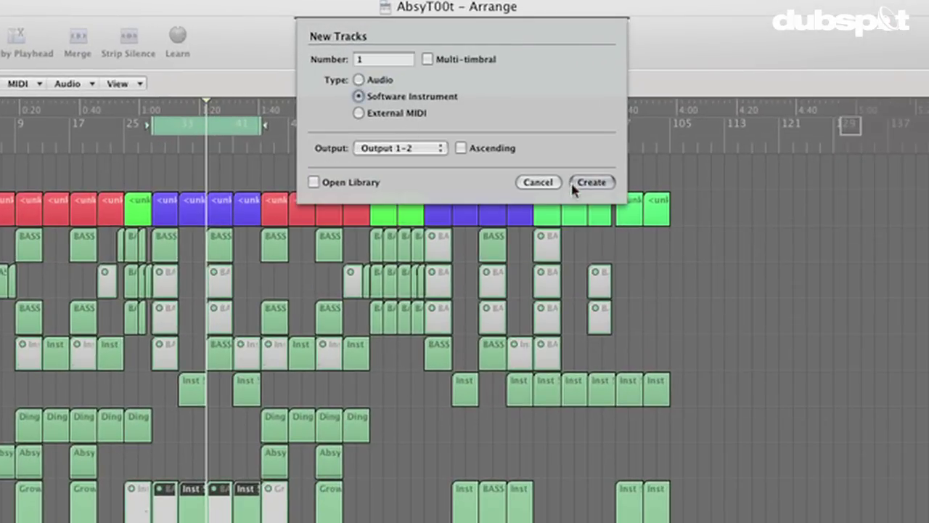
click(583, 185)
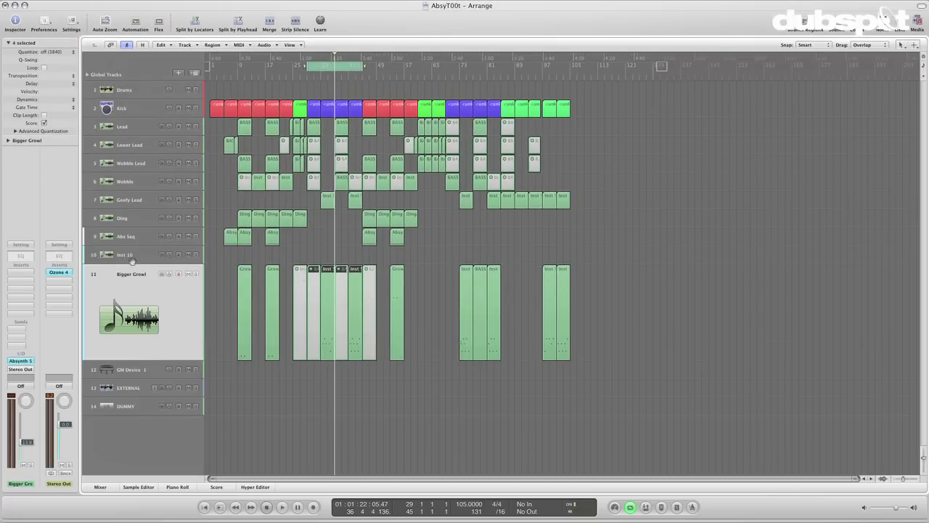
double_click(130, 258)
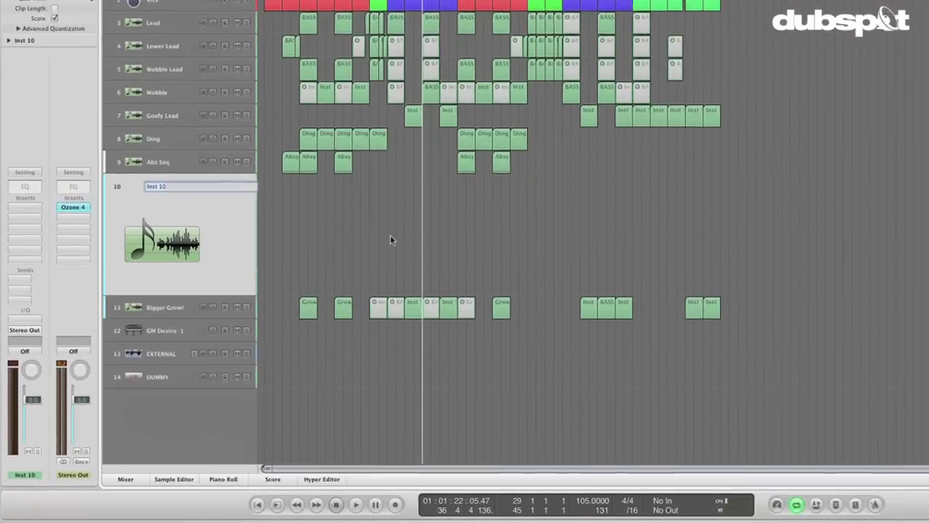
text(Vocal Bass)
key(Return)
drag(861, 293, 337, 236)
click(438, 376)
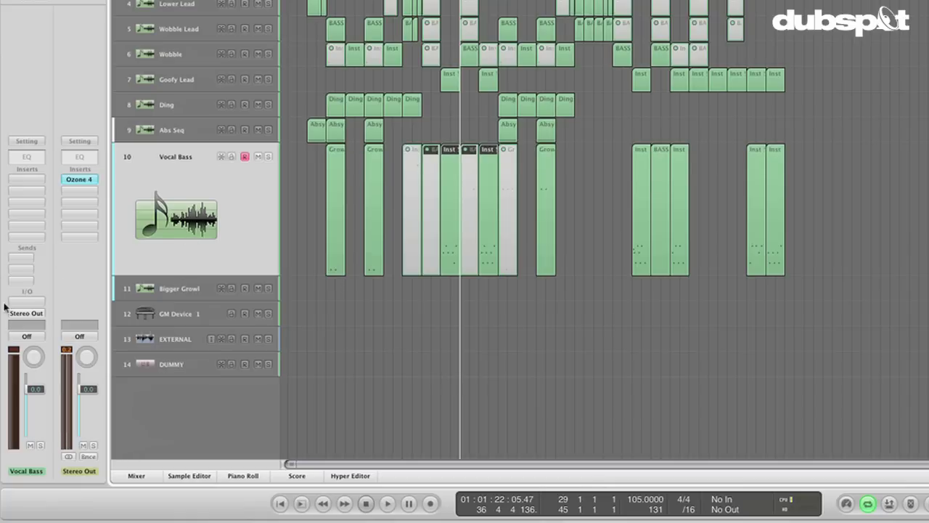
- Load Absynth 5 (Stereo) as the Vocal Bass track's instrument
click(39, 302)
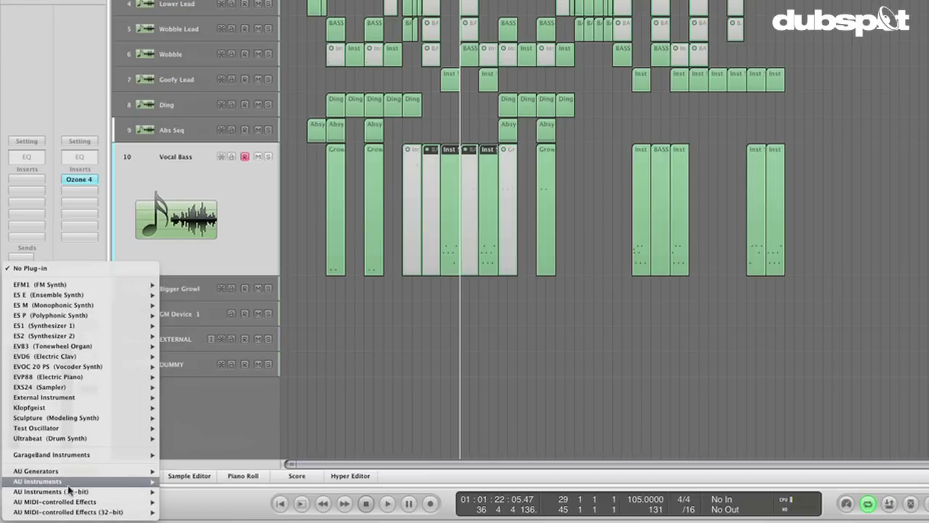
mouse_move(69, 483)
mouse_move(194, 506)
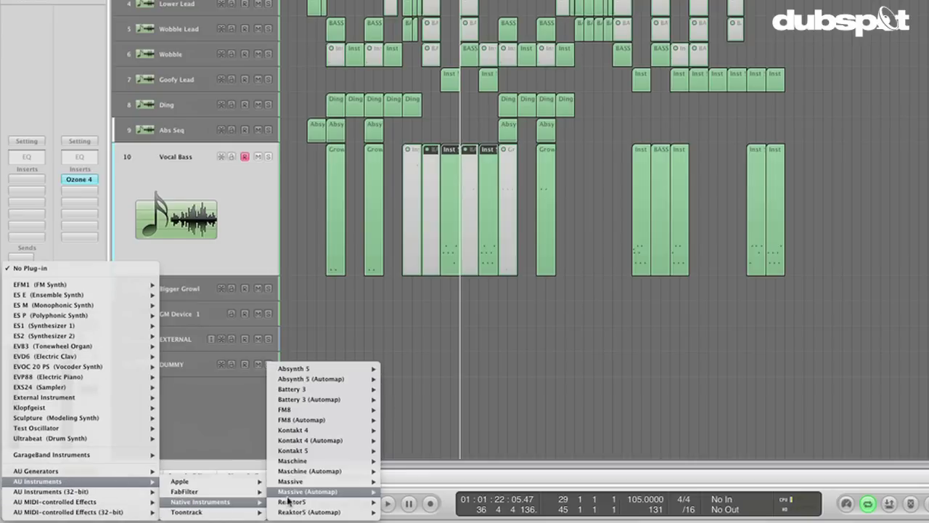
mouse_move(366, 373)
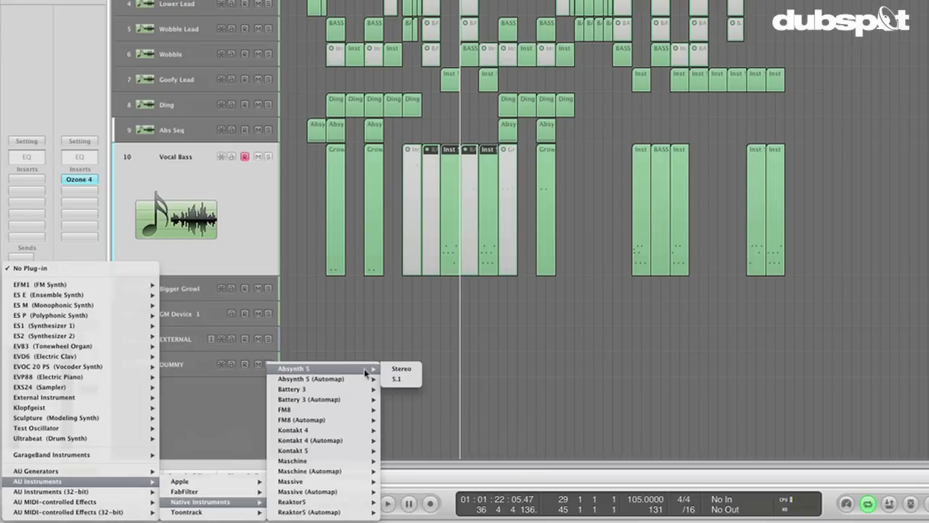
click(413, 372)
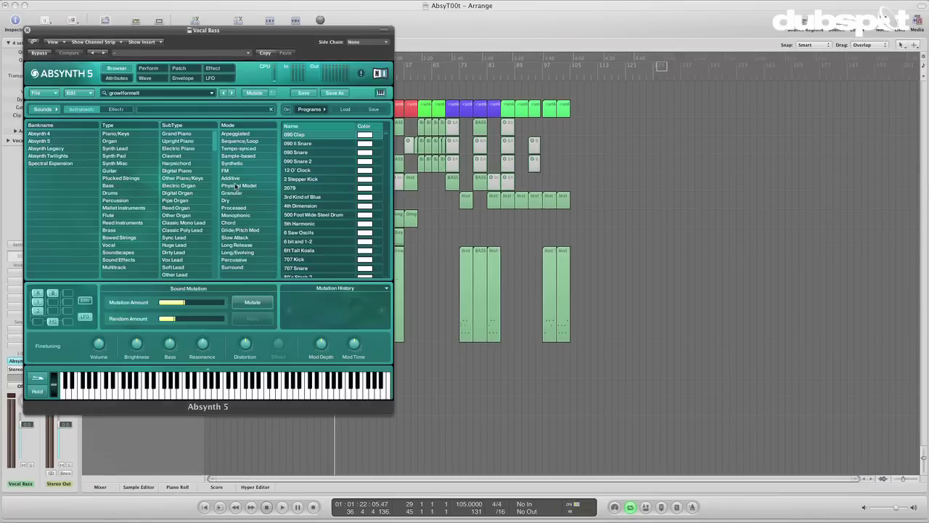
drag(182, 30, 324, 30)
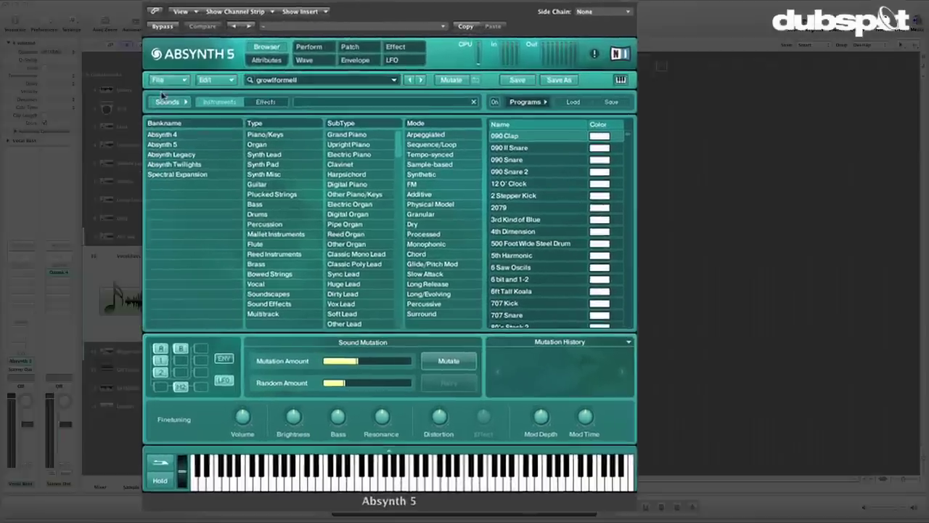
- Start a blank new sound in Absynth 5
click(166, 80)
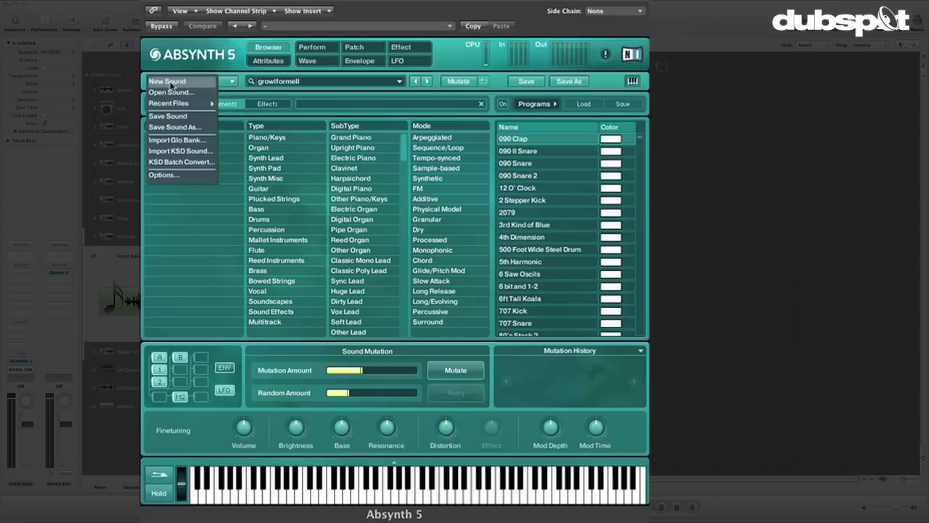
click(170, 84)
click(361, 51)
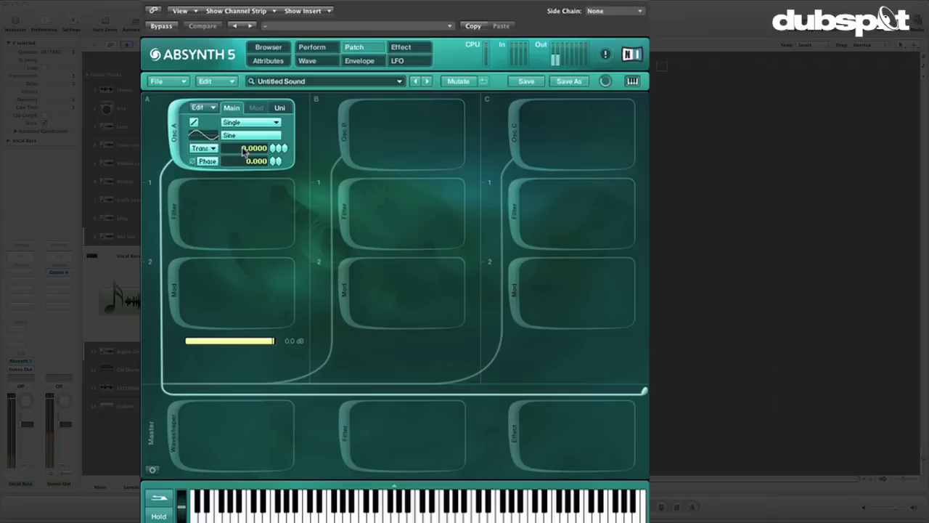
- Move the Oscil A Amp envelope's release breakpoint to 0.0610 s at -36 dB
click(366, 62)
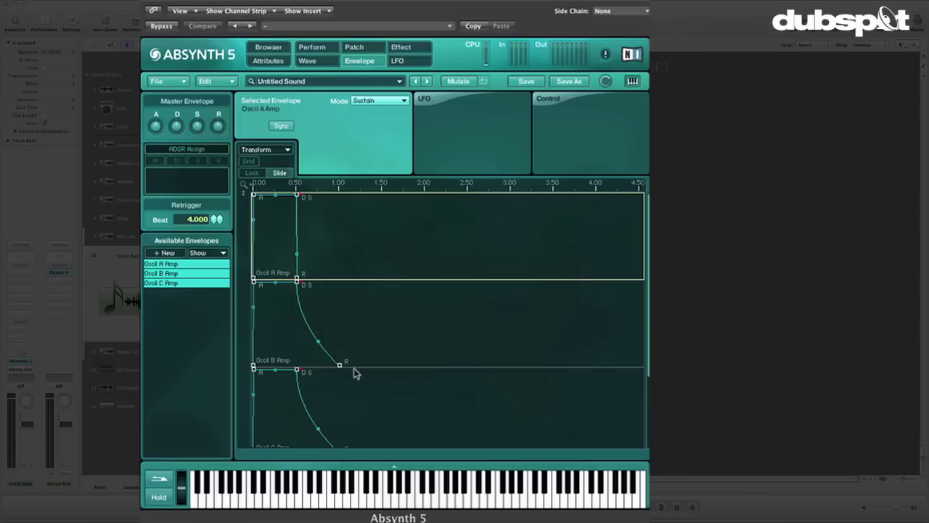
click(165, 264)
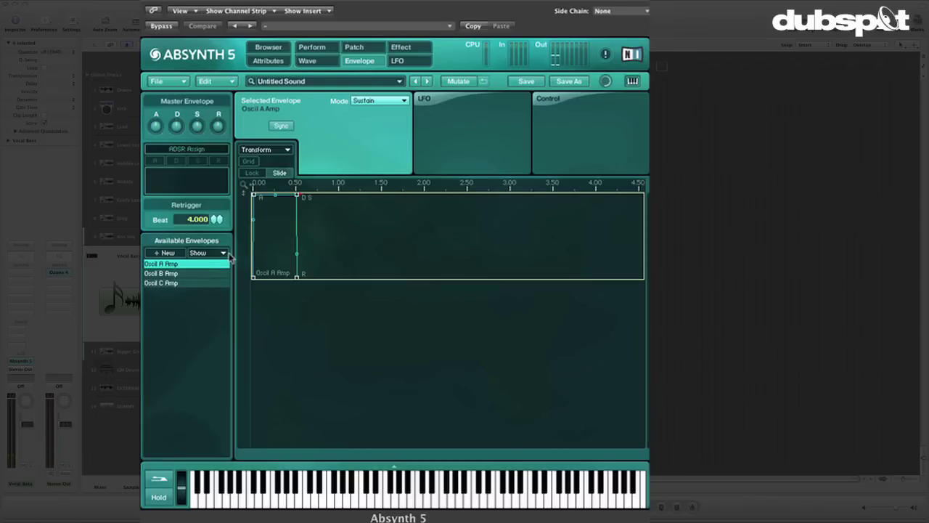
drag(247, 272, 248, 332)
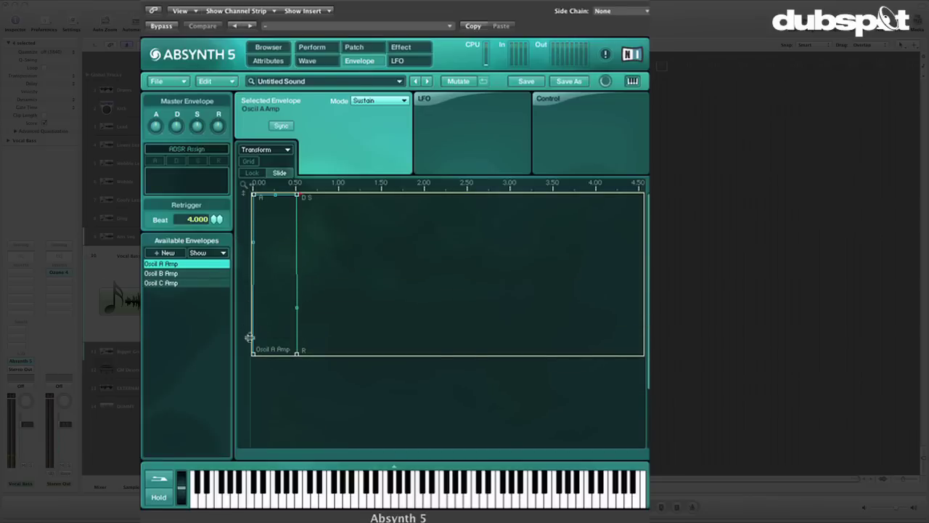
drag(273, 182, 357, 265)
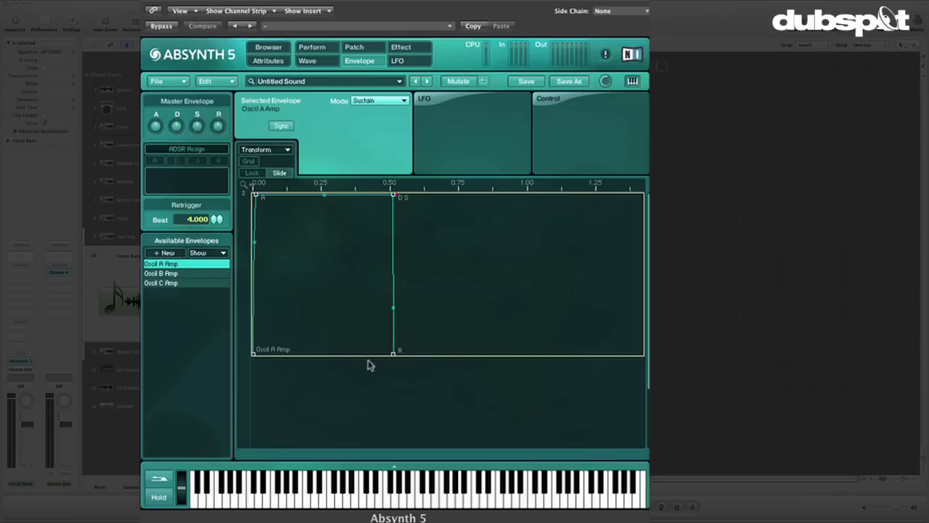
drag(393, 354, 409, 356)
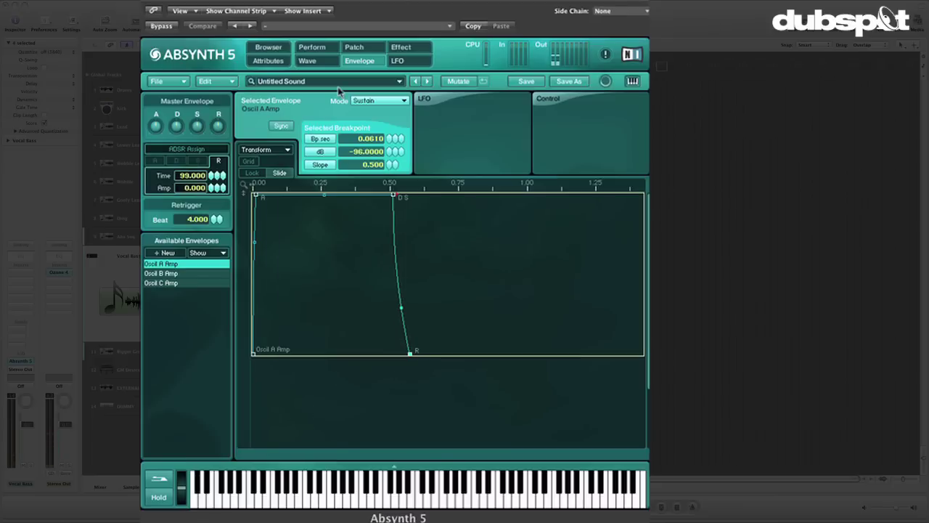
- Return to the Patch page, where oscillator A plays a single Sine wave
click(370, 50)
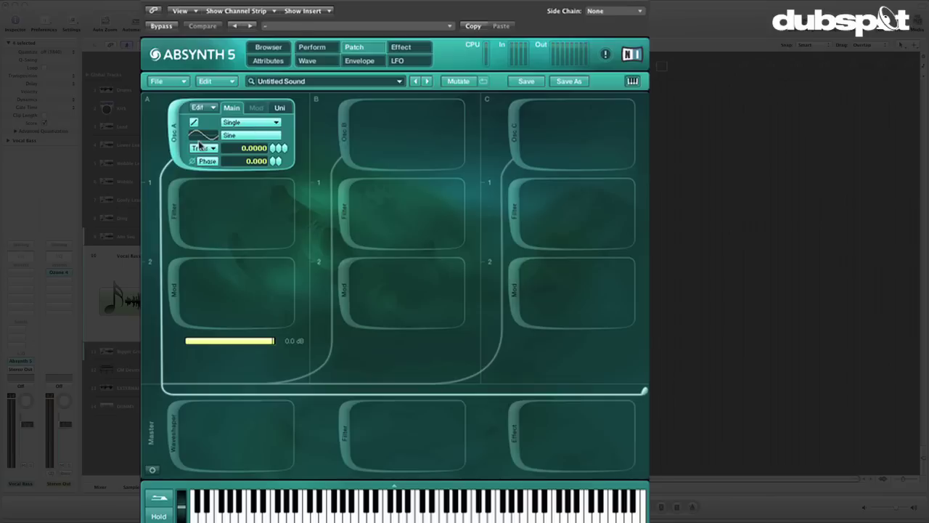
- Audition the Saw_smooth, Square_real, Organ 1 and Vox_fem 2 waves on oscillator A
click(238, 140)
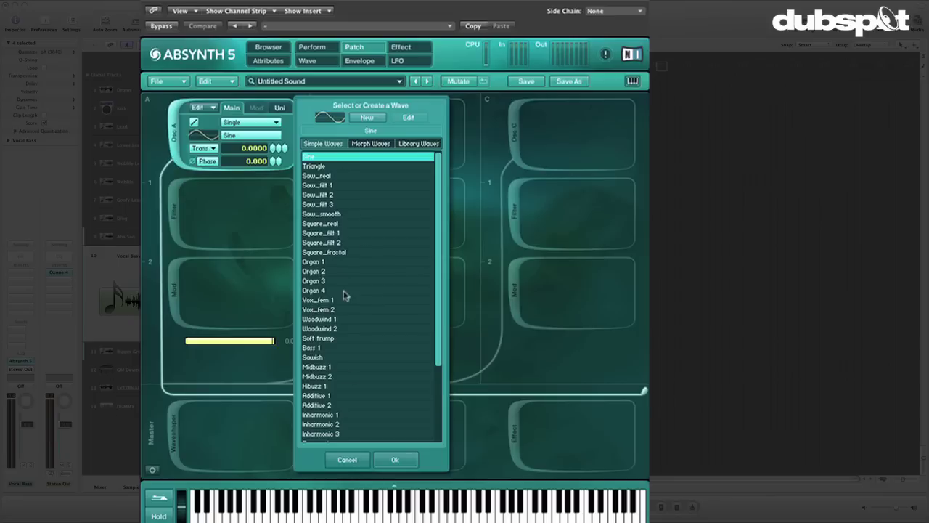
click(341, 214)
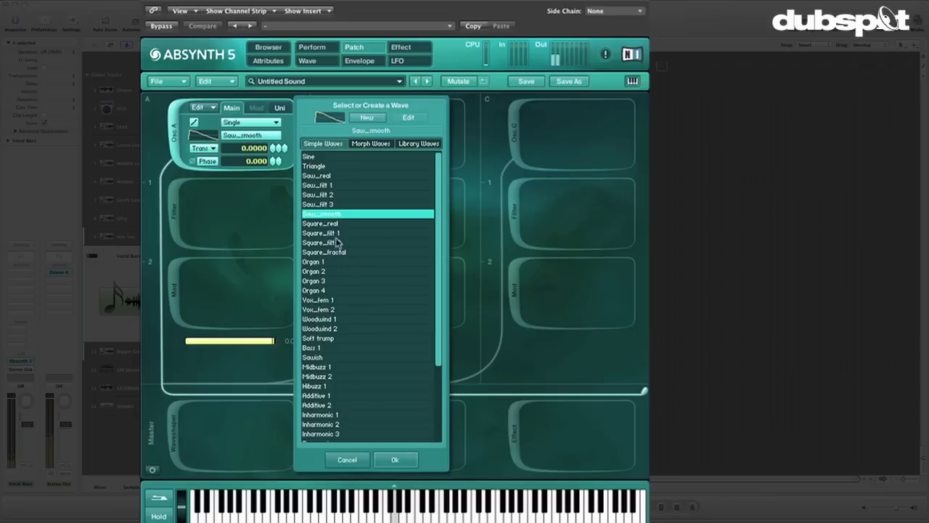
key(Down)
click(328, 262)
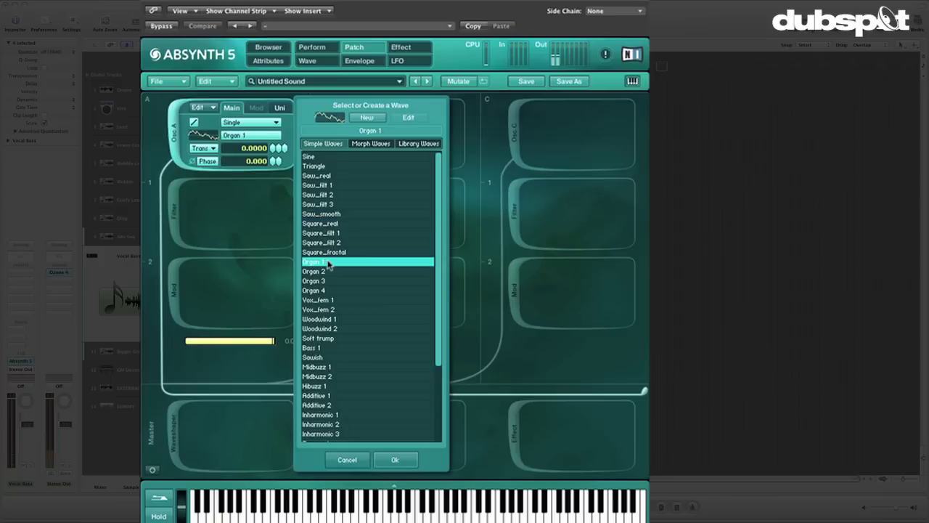
click(335, 310)
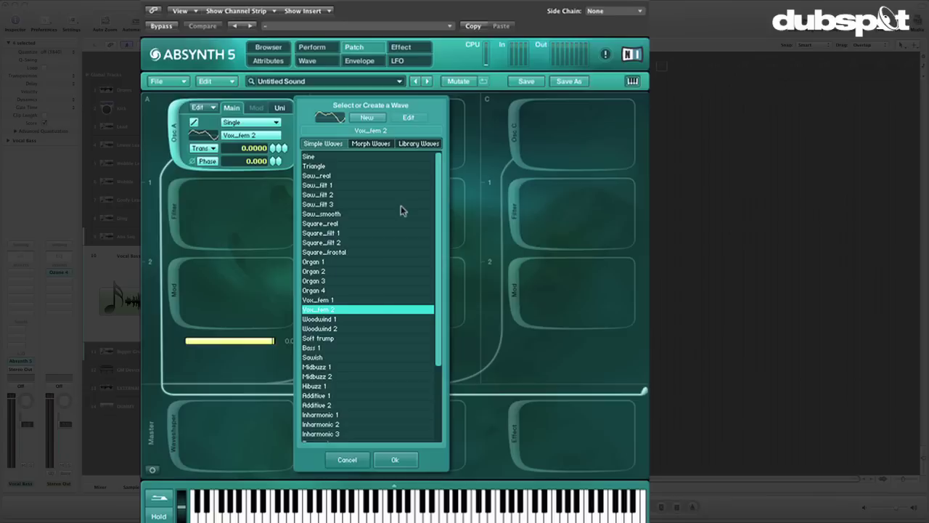
- Audition Analog 5, Pluck Transit, Formantique B and Vocal B morph waves, settling on Vocal A
click(377, 144)
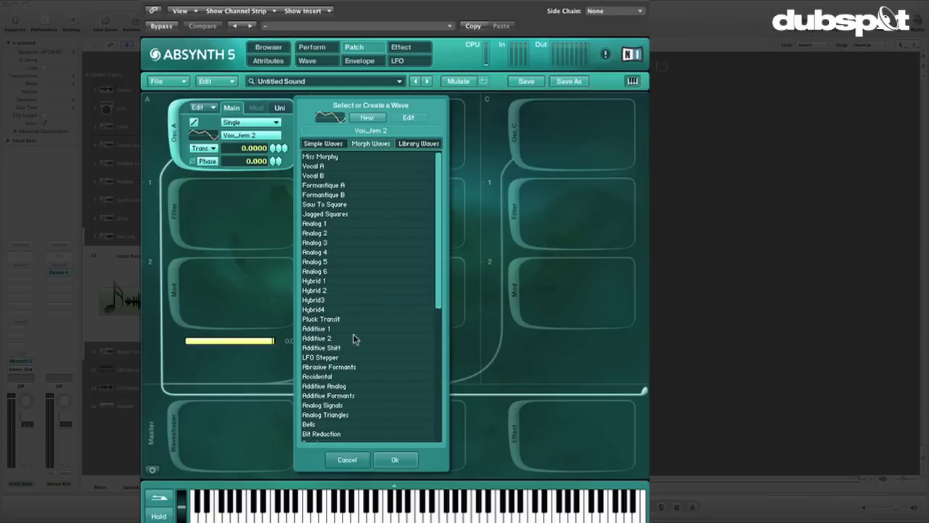
scroll(353, 330, down, 5)
scroll(353, 330, up, 5)
click(347, 263)
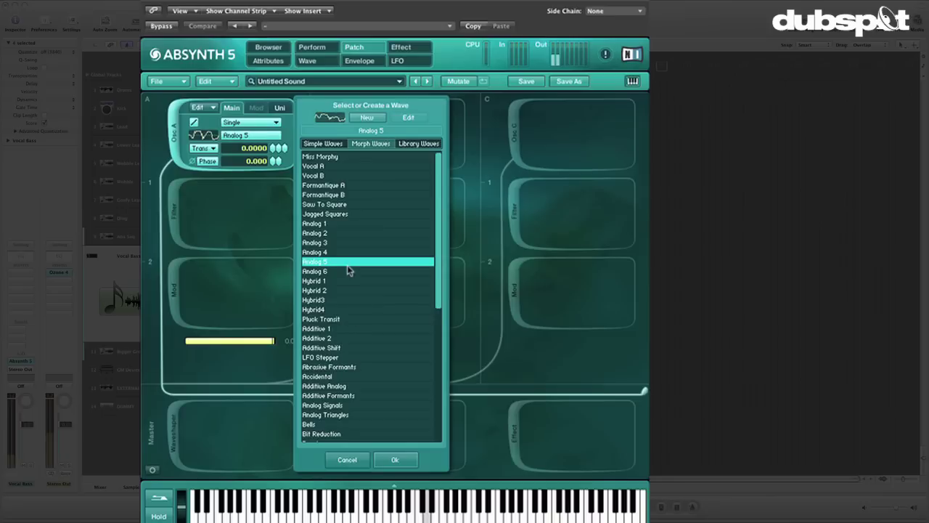
click(338, 320)
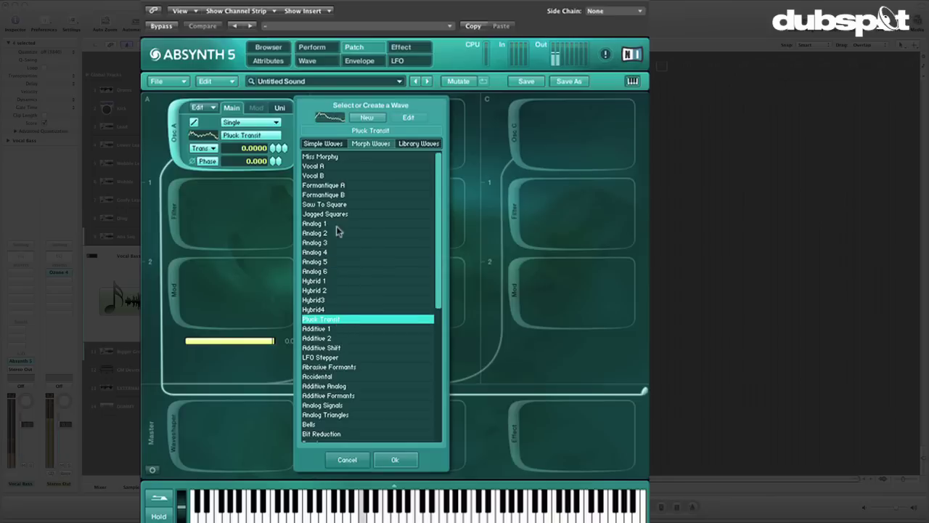
click(344, 196)
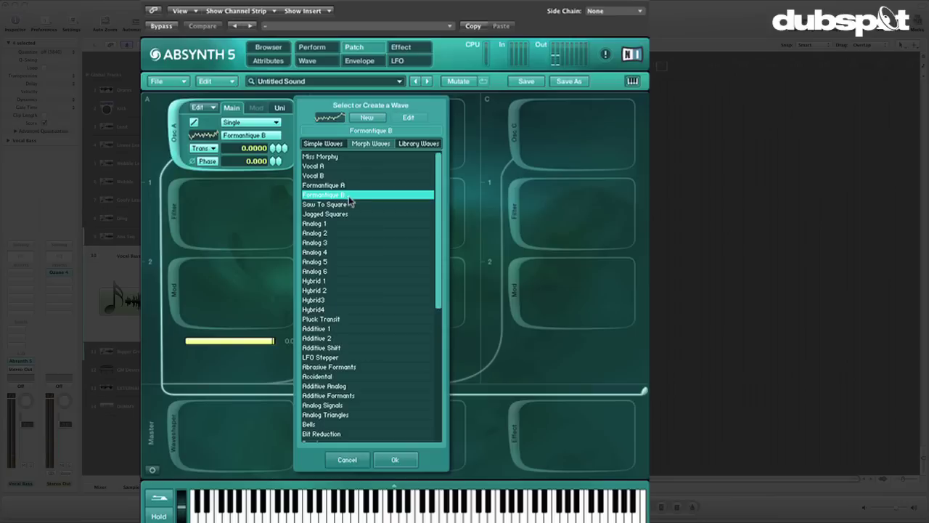
click(328, 168)
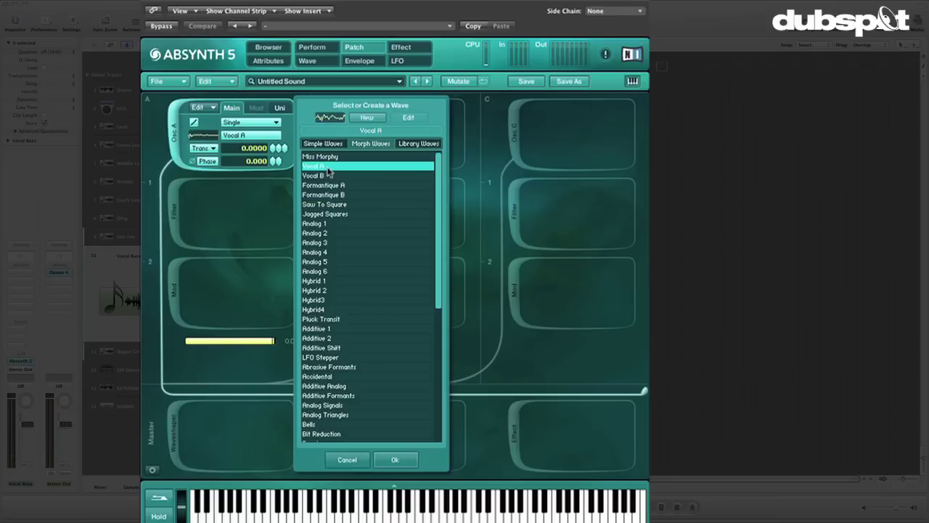
click(328, 177)
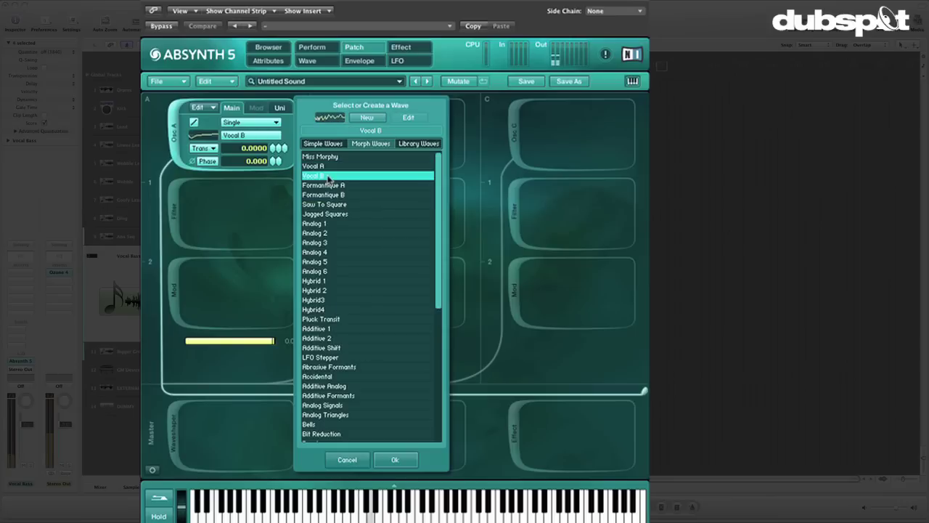
click(330, 168)
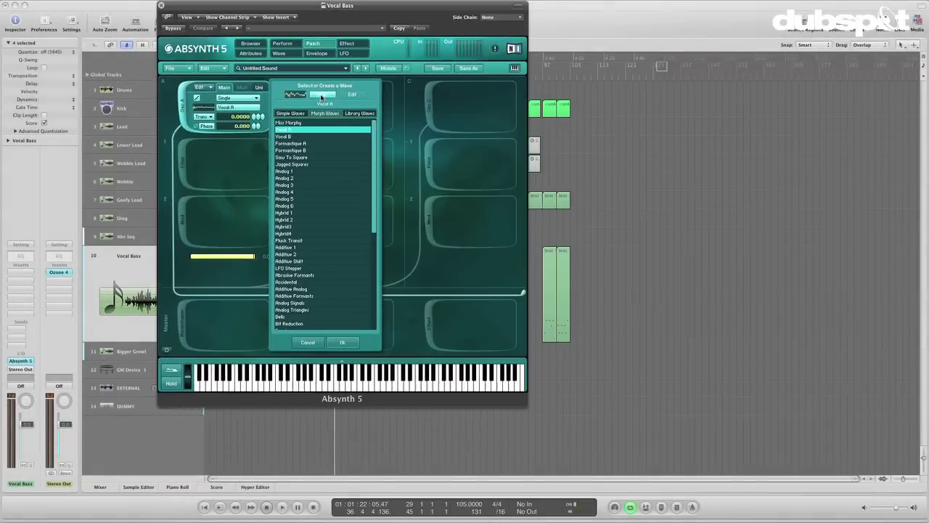
- Open the Vocal A wave in Absynth's Wave editor
click(367, 119)
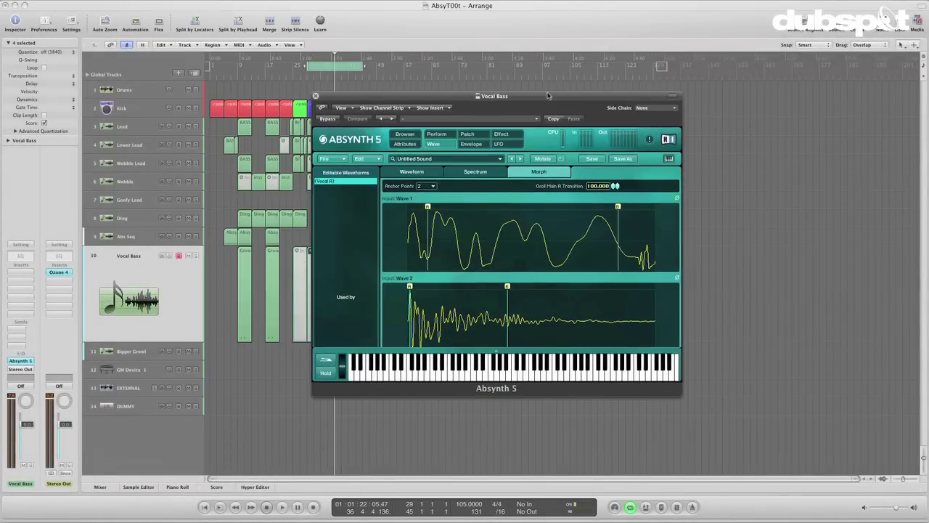
click(472, 136)
click(438, 144)
drag(448, 108, 374, 64)
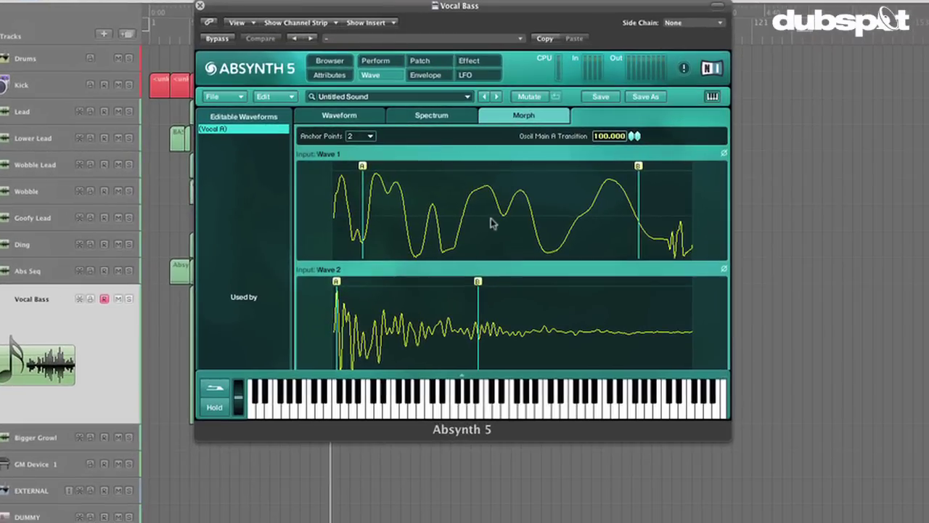
- Compare Morph Wave 1 and 2 in Spectrum and Waveform views, ending on Waveform
click(459, 118)
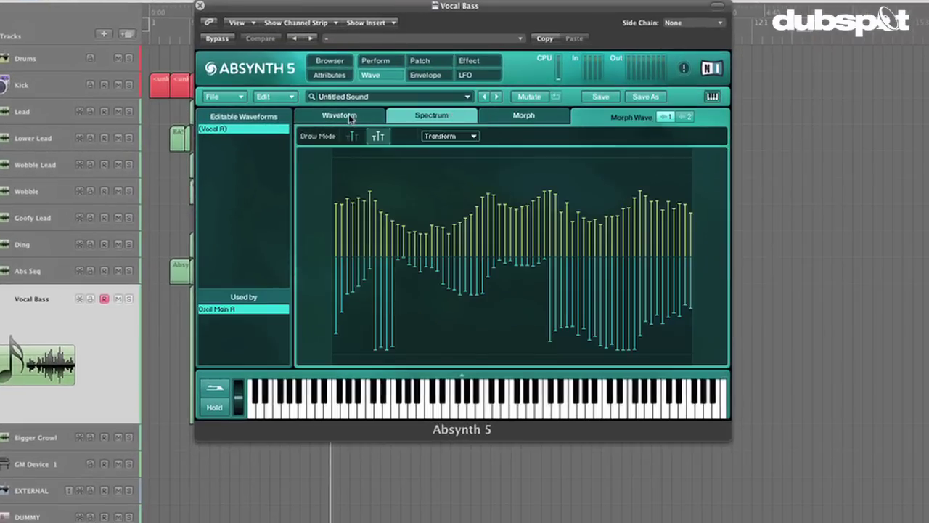
click(373, 118)
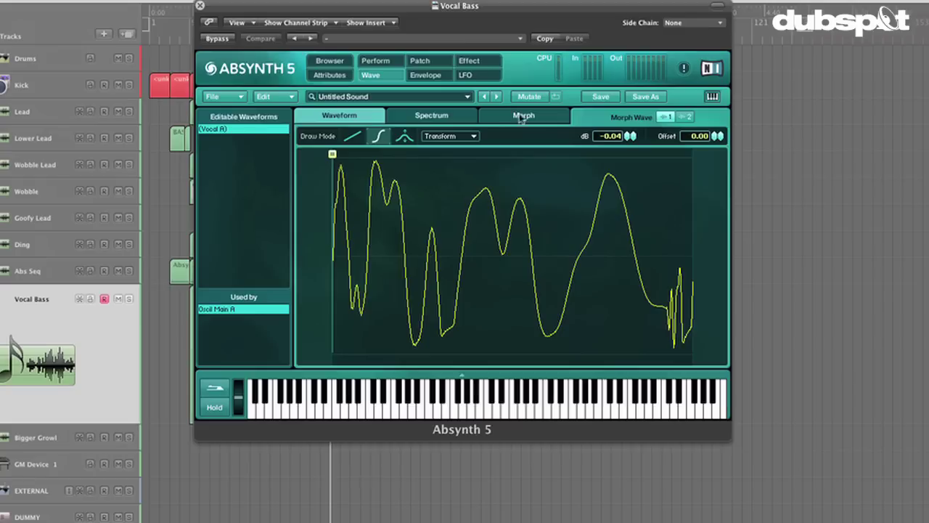
click(688, 118)
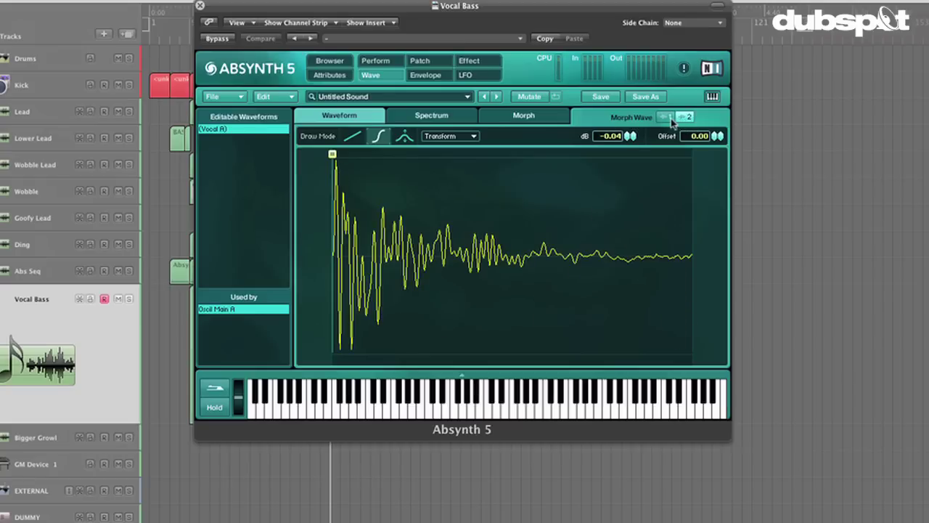
click(668, 117)
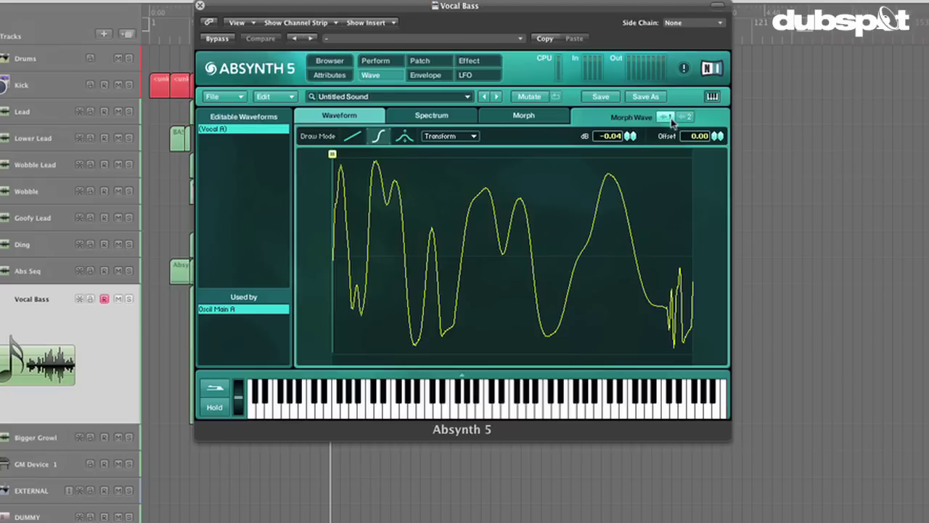
click(445, 116)
click(691, 119)
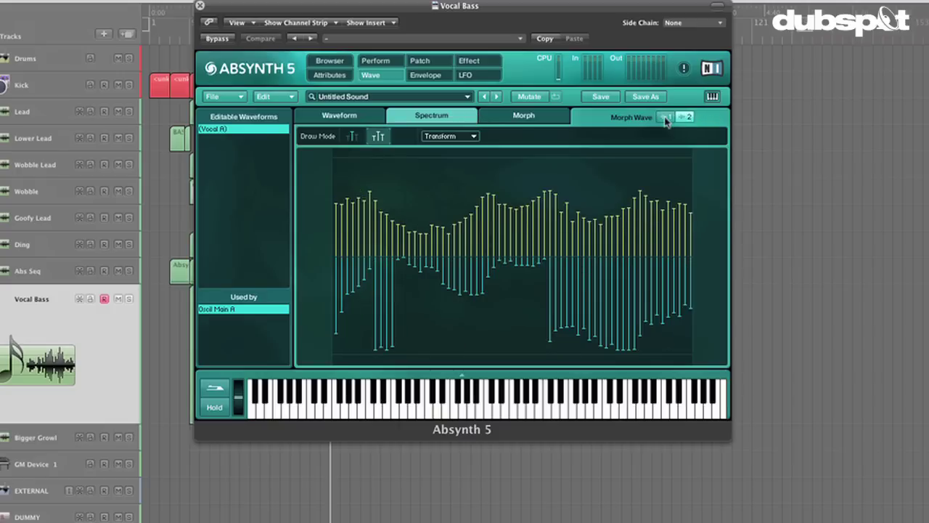
click(666, 117)
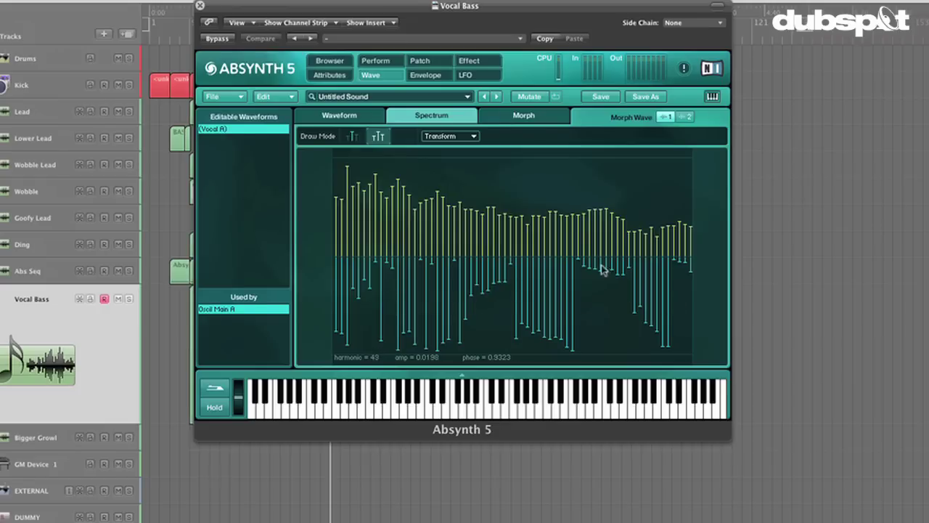
click(368, 119)
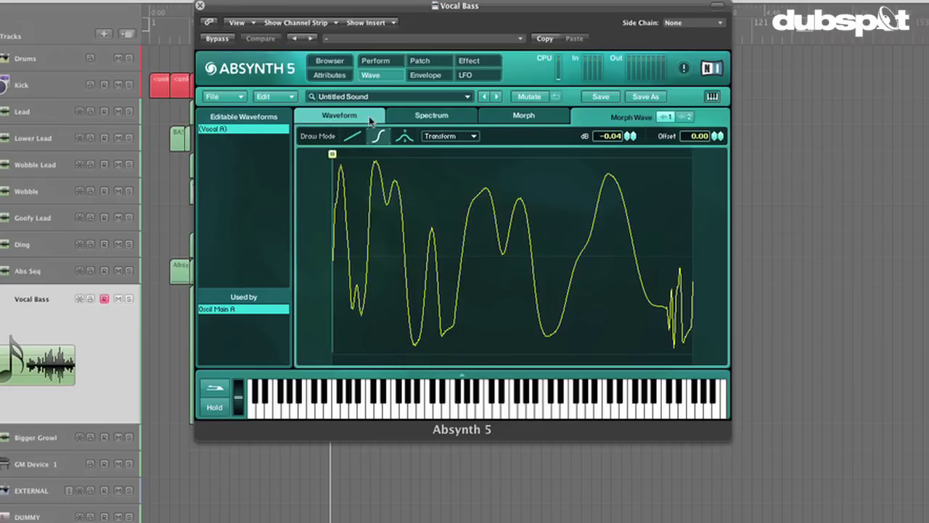
- Show the Morph view and sweep oscillator A's transition down to 56, returning it to 100
click(508, 118)
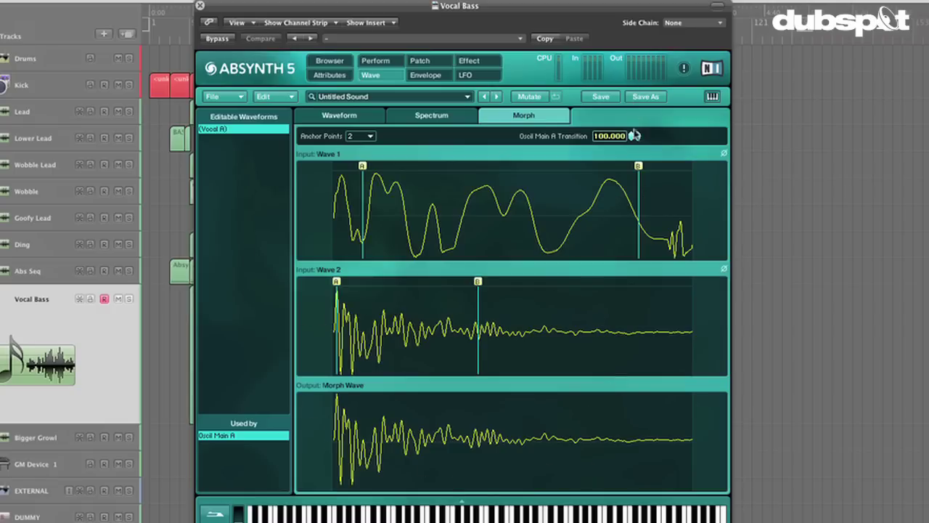
mouse_move(635, 138)
mouse_down()
mouse_move(637, 228)
mouse_move(635, 135)
mouse_up()
mouse_move(634, 137)
mouse_down()
mouse_move(628, 225)
mouse_move(630, 125)
mouse_up()
mouse_move(633, 138)
mouse_down()
mouse_move(632, 188)
mouse_move(631, 125)
mouse_up()
- Create a new Oscil A Main Morph envelope on the Envelope page
click(442, 78)
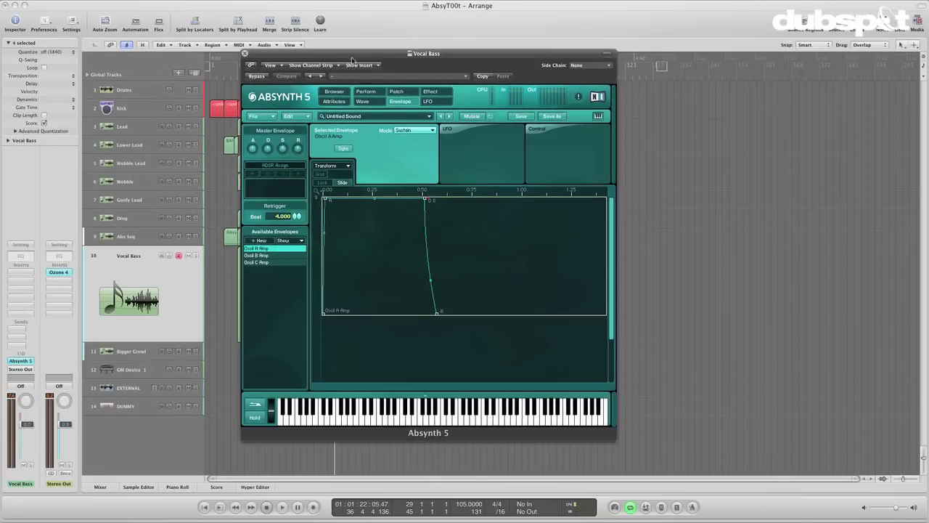
drag(360, 8, 550, 10)
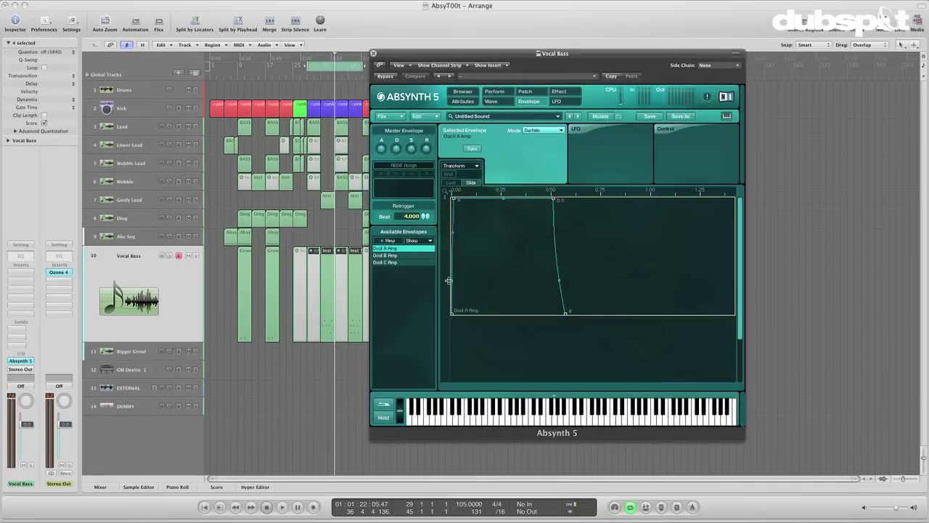
drag(443, 281, 445, 228)
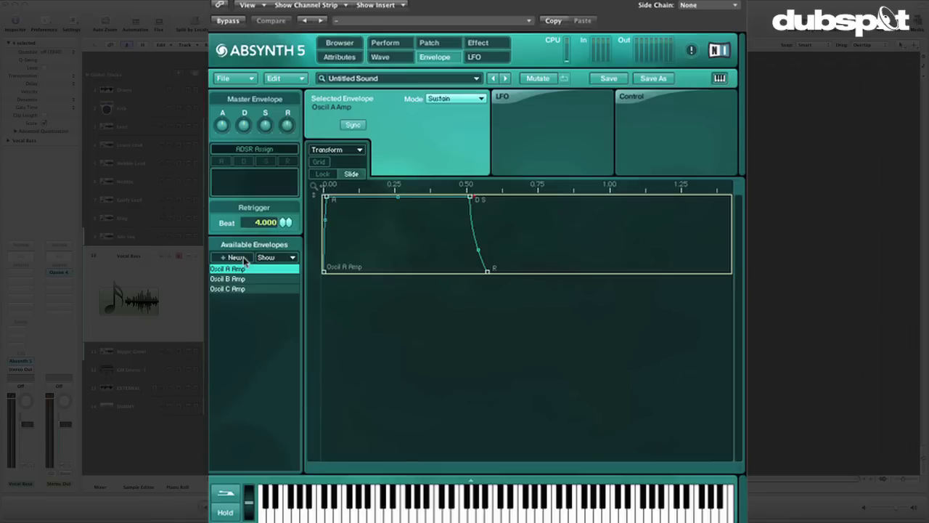
click(237, 257)
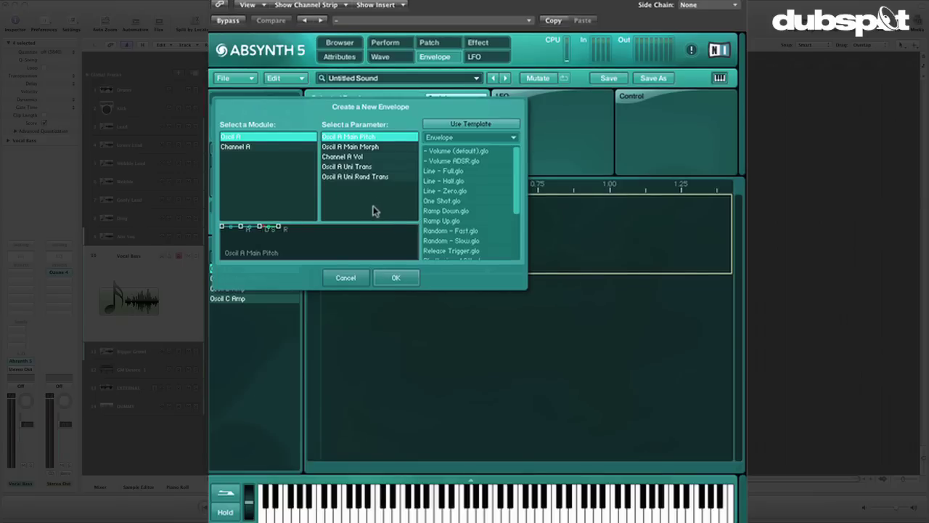
click(405, 147)
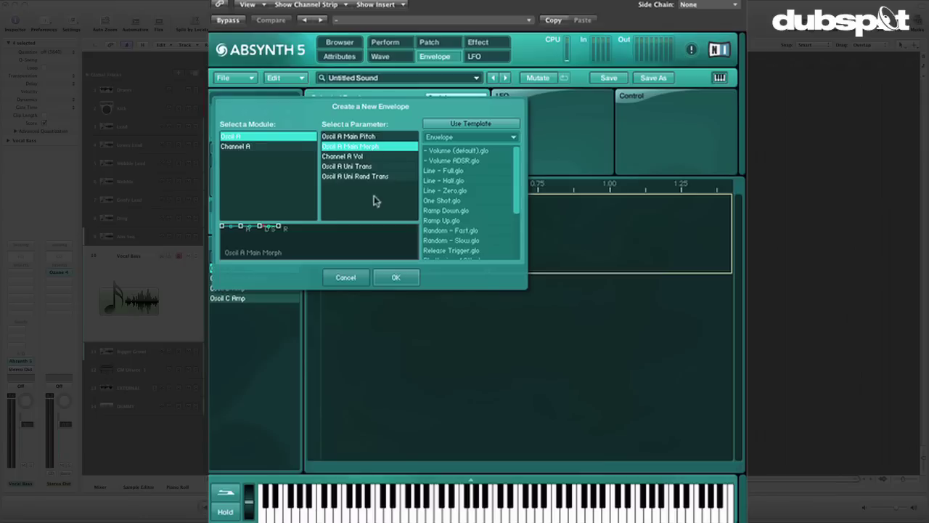
click(399, 280)
- Widen the time range, start the morph envelope at 0 and sustain at 46% near 1.5 s
click(399, 279)
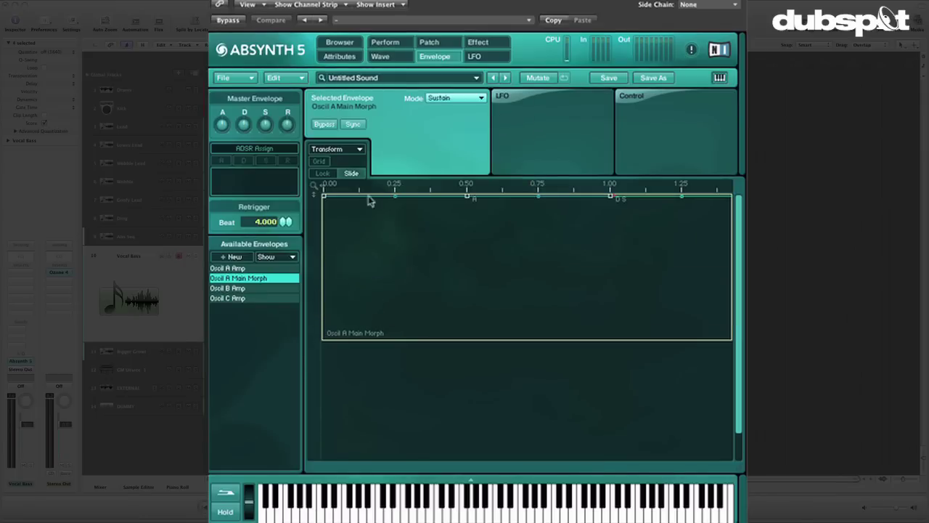
drag(369, 186, 369, 166)
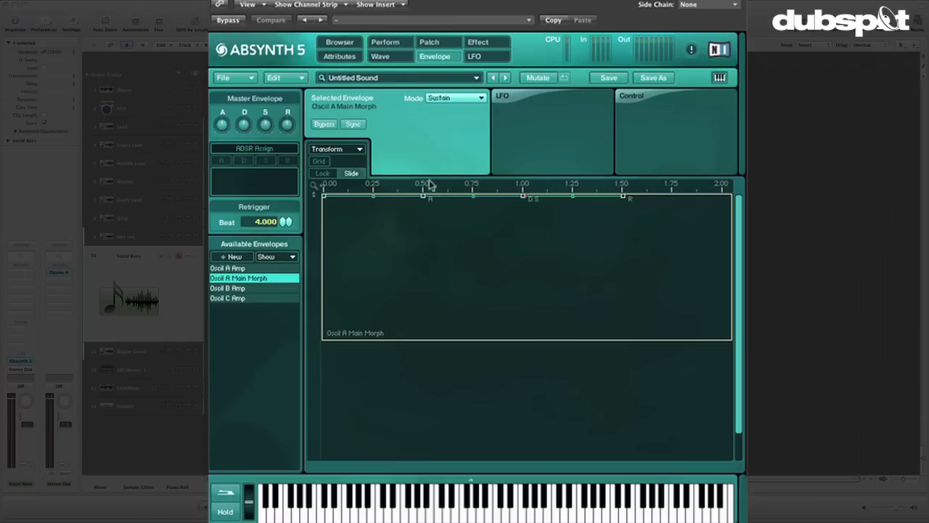
drag(468, 182, 468, 126)
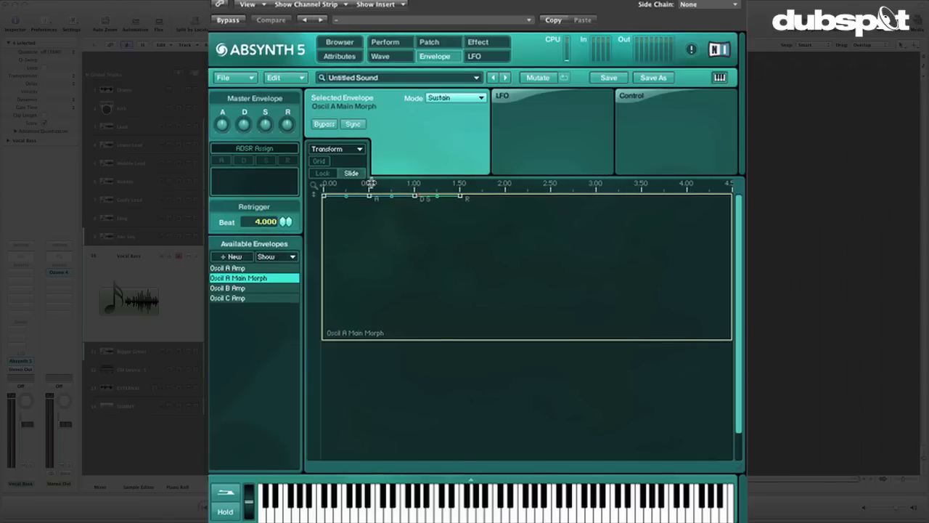
drag(323, 195, 312, 385)
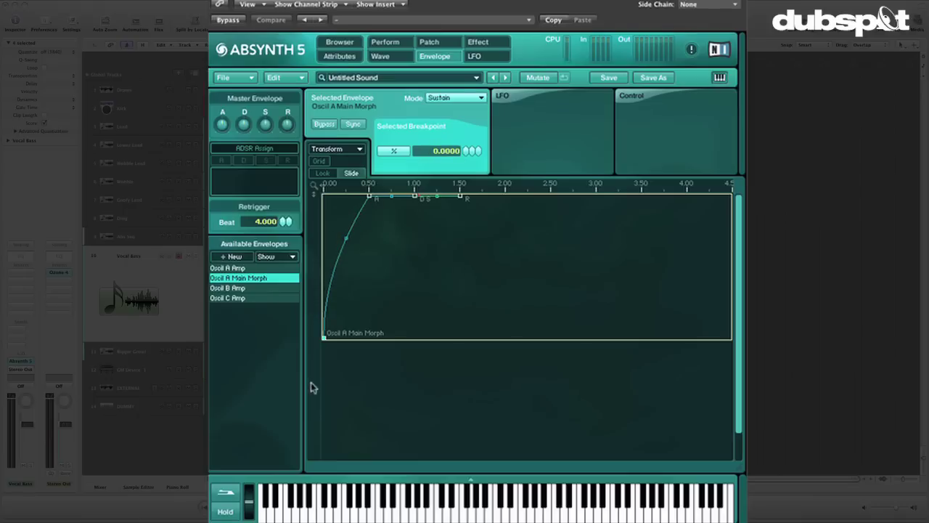
click(419, 197)
drag(421, 200, 502, 271)
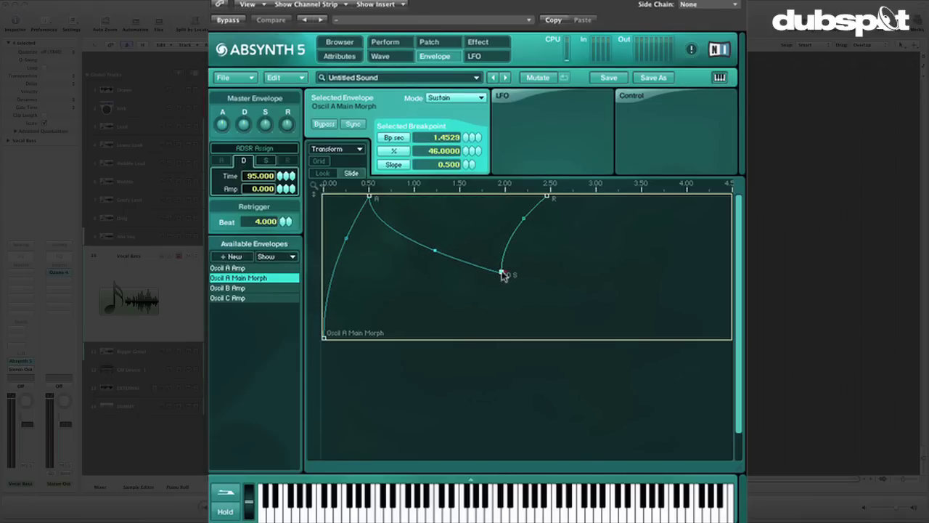
- With Slide enabled, straighten the attack and decay curves around the 0.5 s peak
click(549, 197)
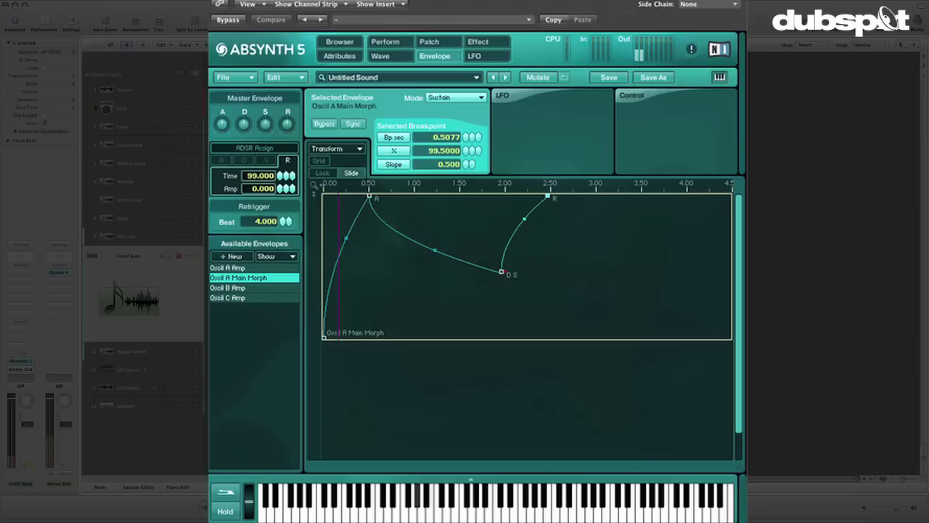
click(351, 172)
drag(346, 240, 353, 250)
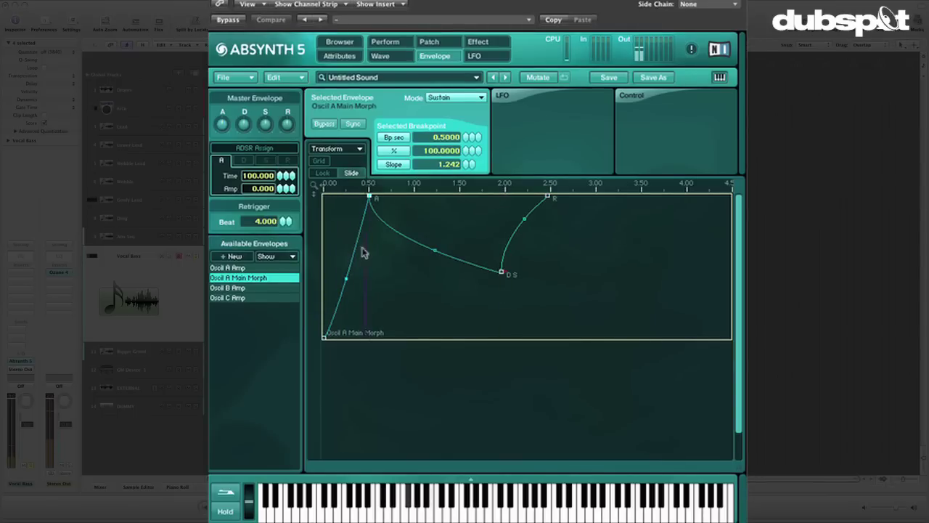
drag(435, 253, 437, 249)
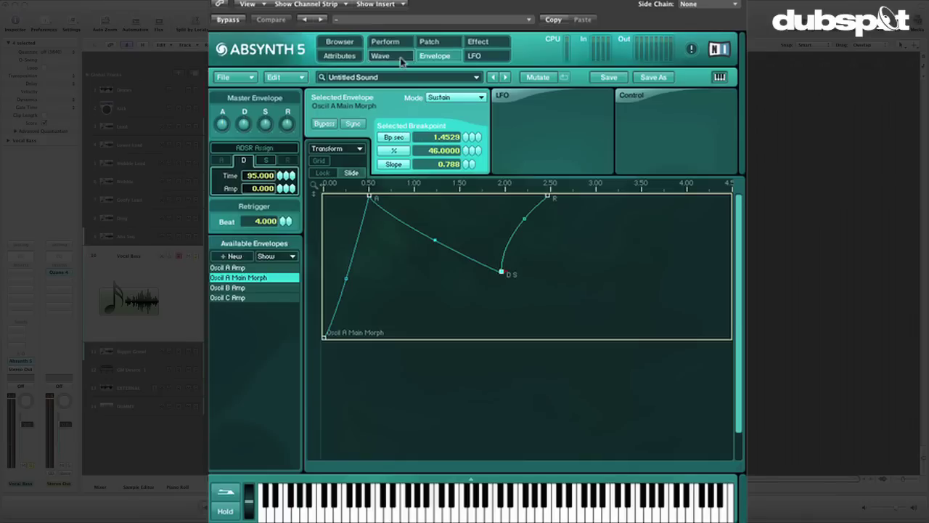
- On the Perform Note page, set Glide to 15 and Poly from 4 to 1
click(385, 41)
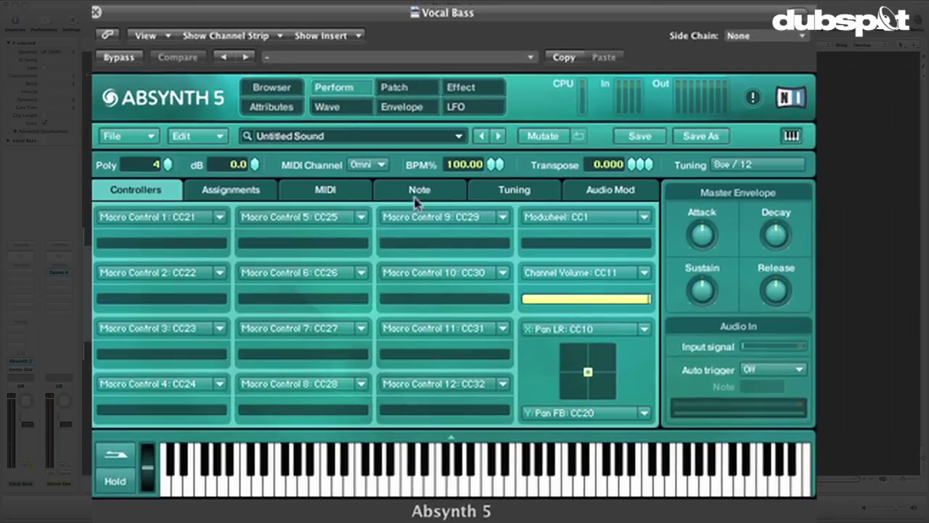
click(440, 118)
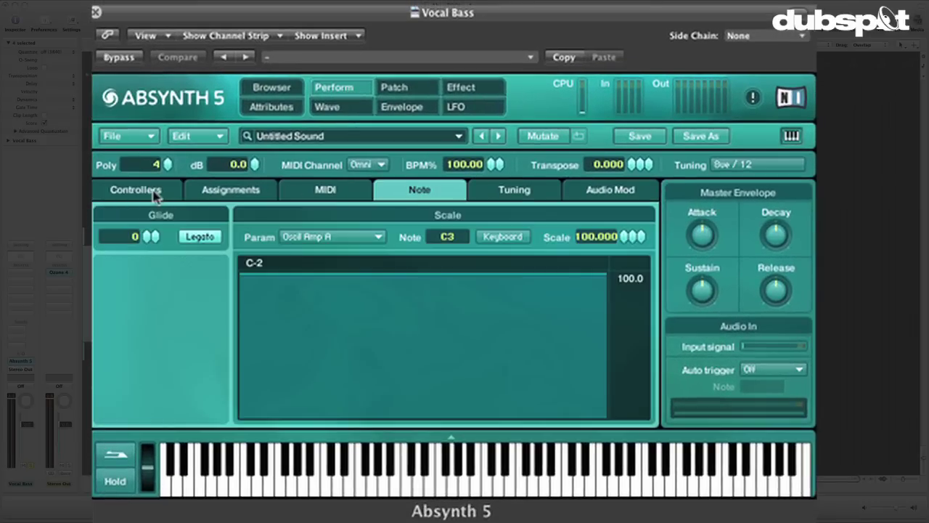
drag(150, 235, 151, 236)
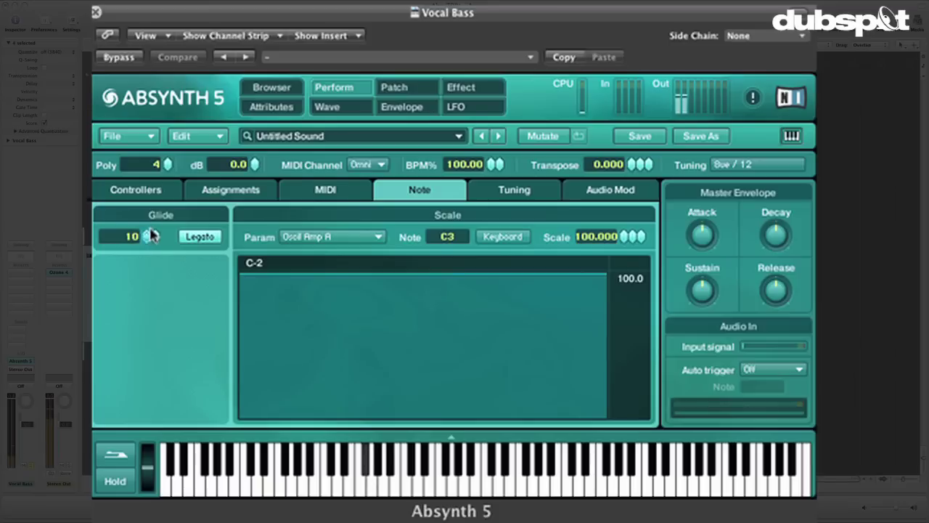
drag(148, 239, 149, 236)
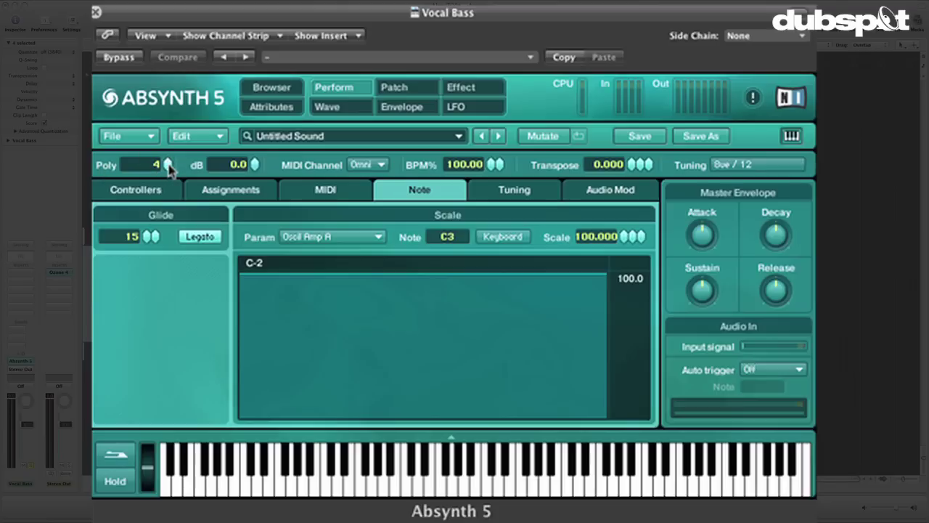
drag(169, 166, 172, 195)
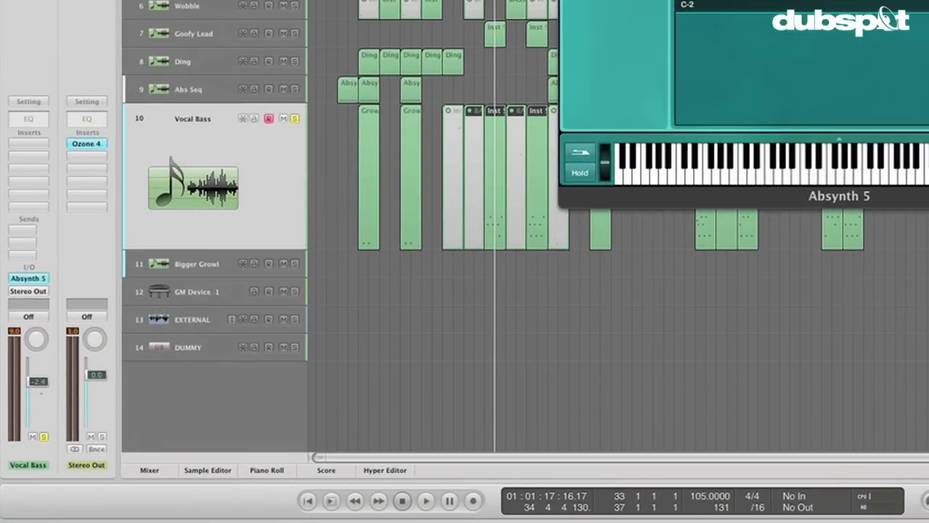
- Lower the Vocal Bass fader to -4.5 dB, start playback and turn on Legato
drag(37, 381, 38, 391)
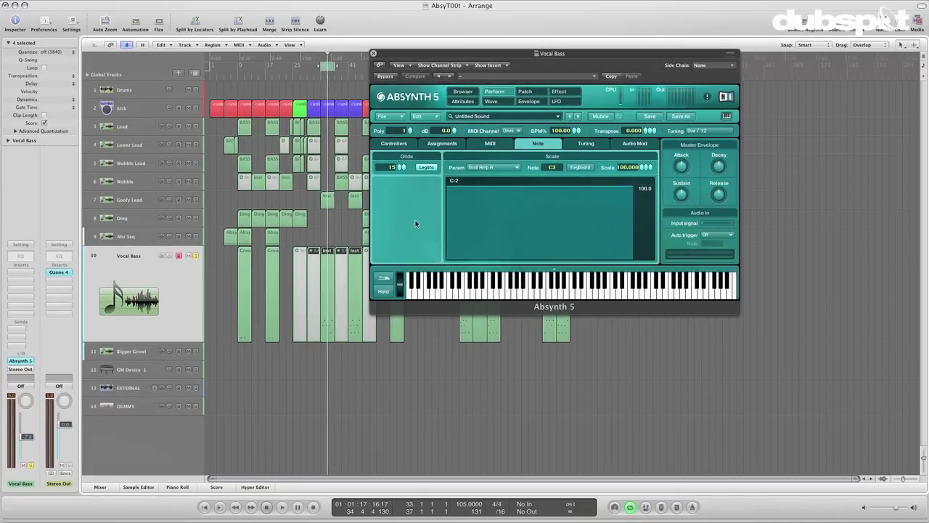
key(space)
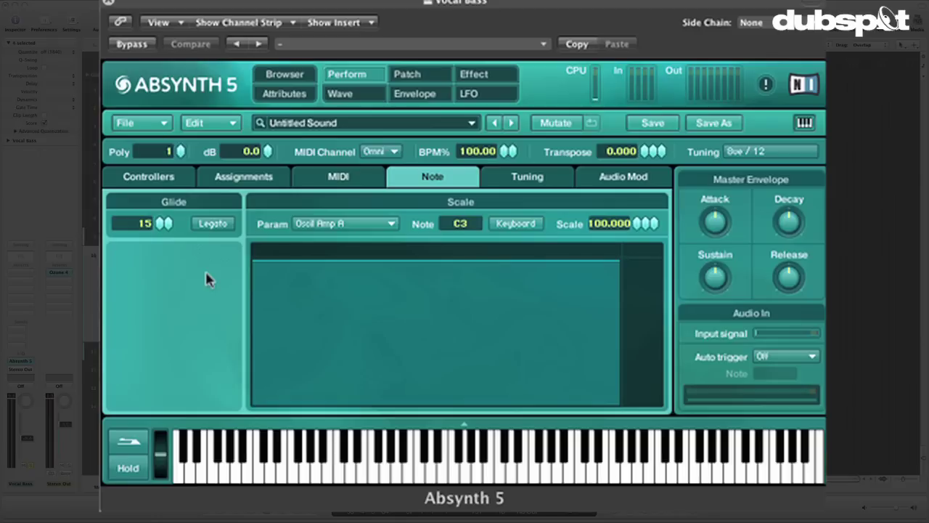
click(227, 225)
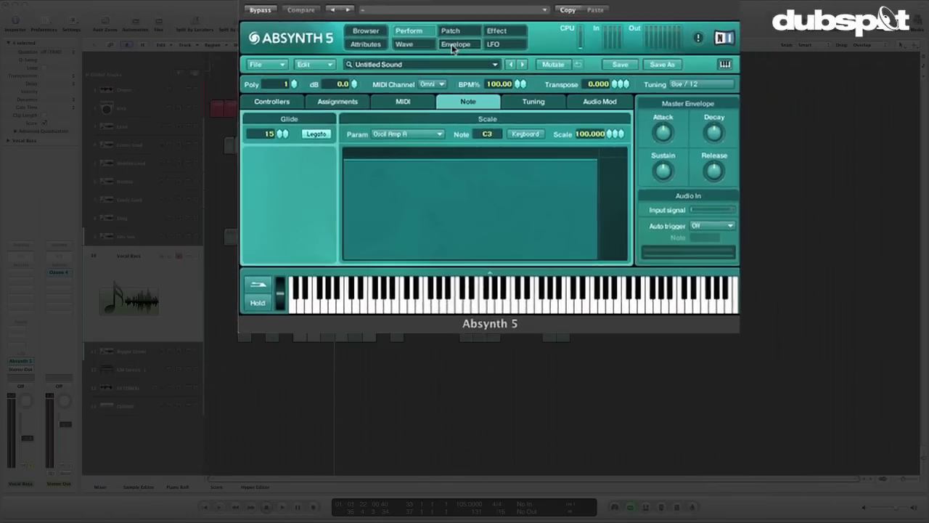
- Set oscillator A's morph transition to 0 and select the morph envelope's peak breakpoint
click(454, 45)
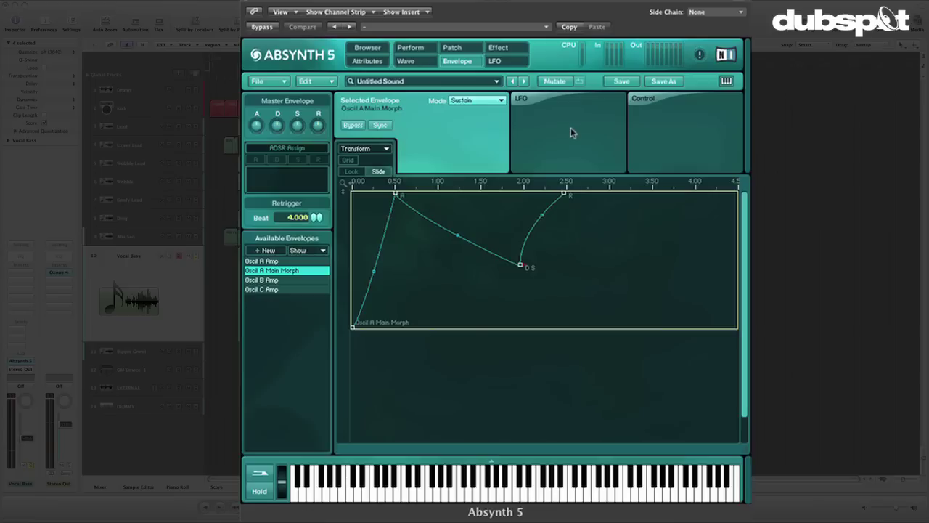
click(421, 64)
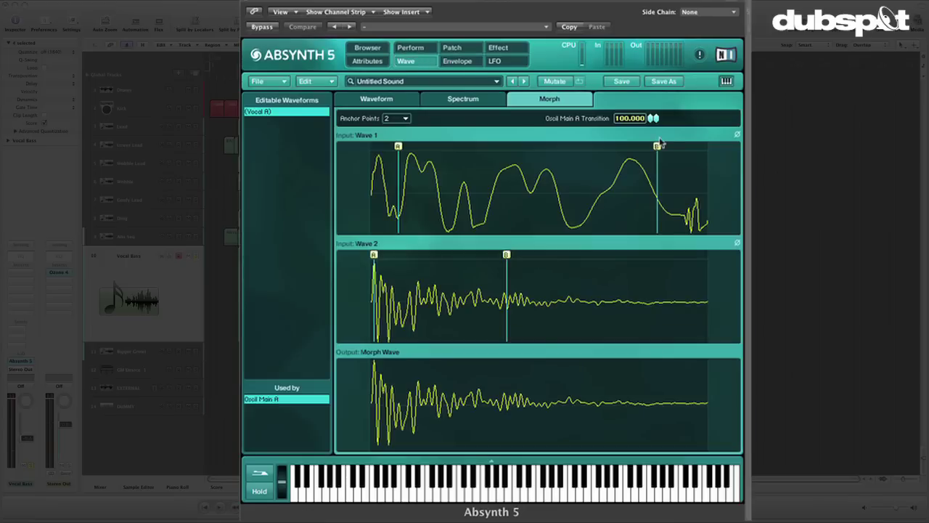
drag(652, 118, 648, 215)
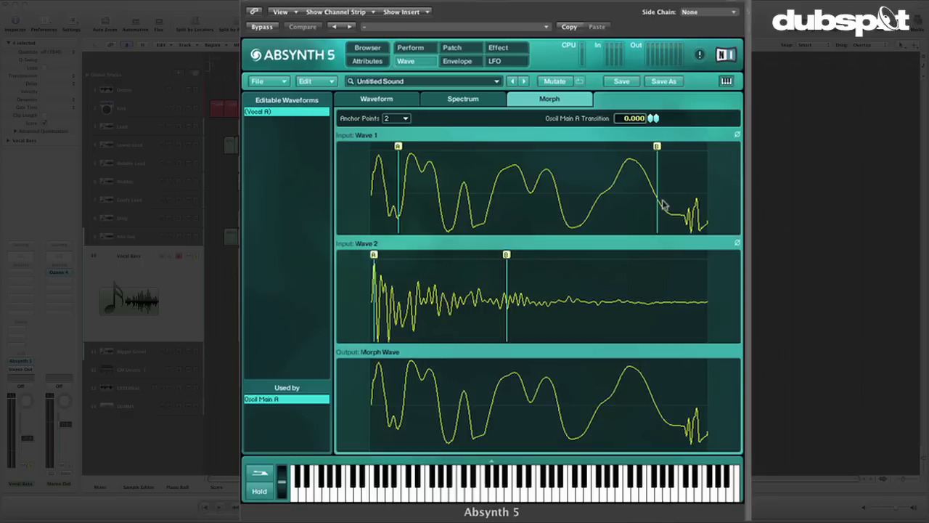
click(468, 62)
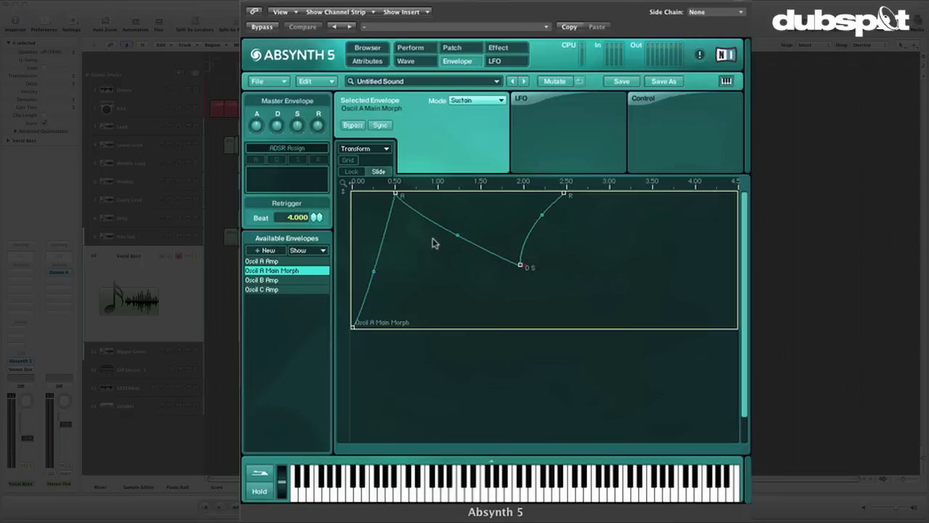
click(396, 194)
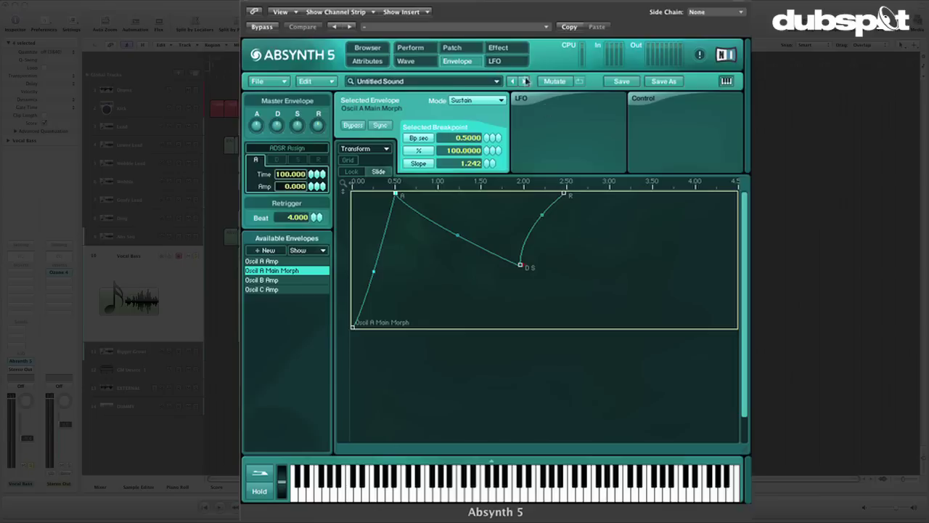
- Compare morph transition values of 100 and 74, settling on 100
click(424, 62)
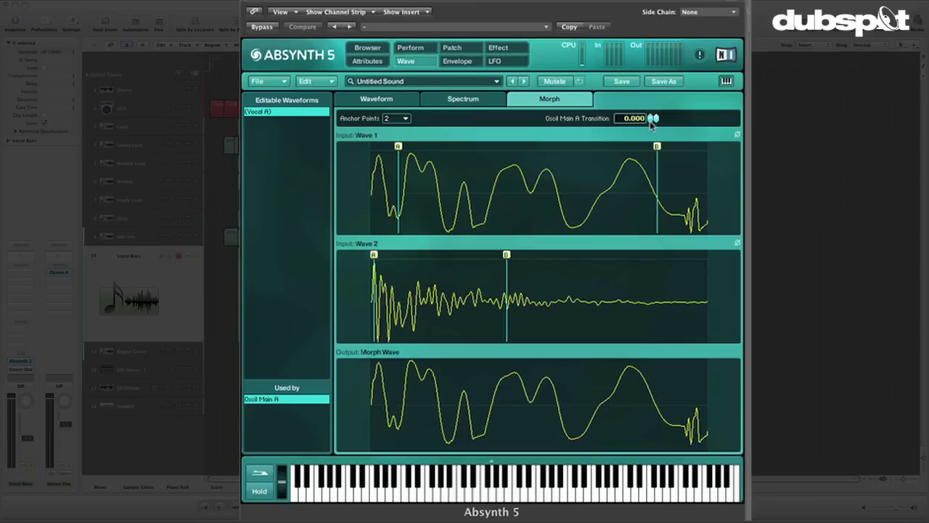
click(470, 64)
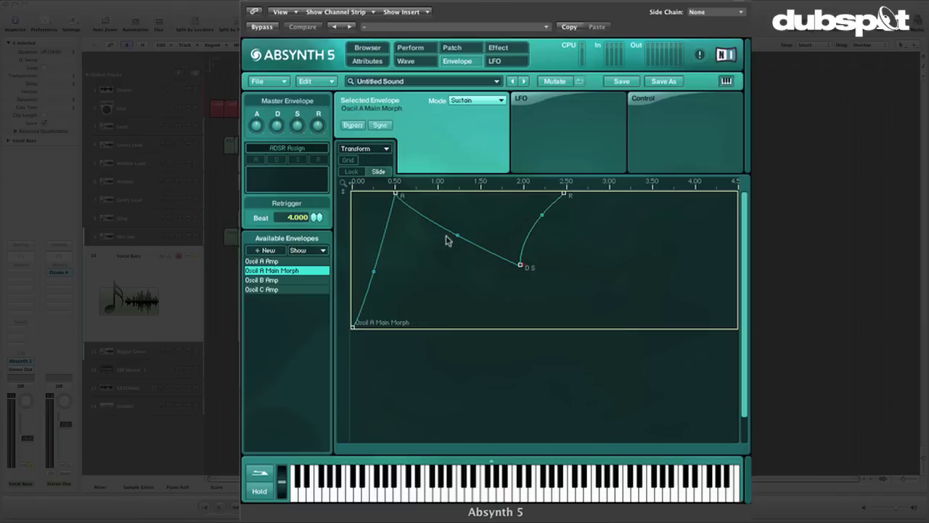
click(426, 62)
drag(651, 120, 653, 15)
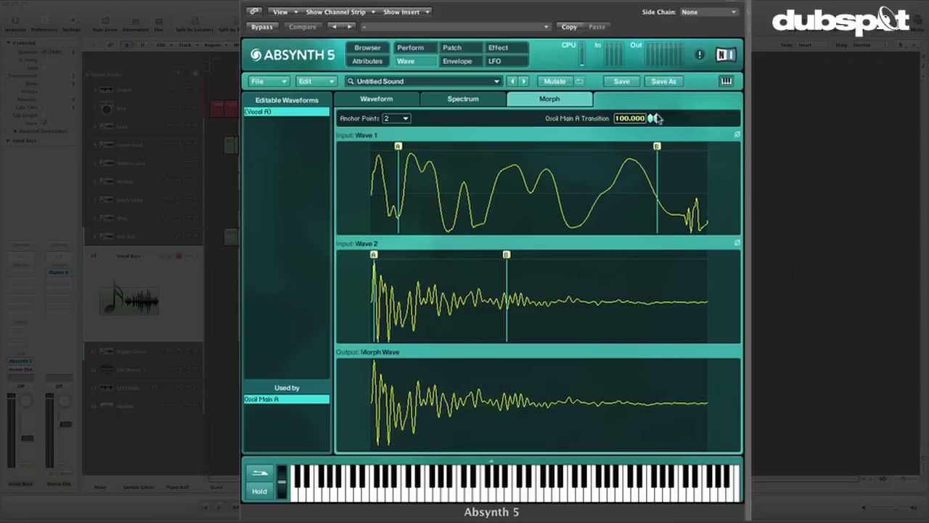
drag(651, 120, 650, 137)
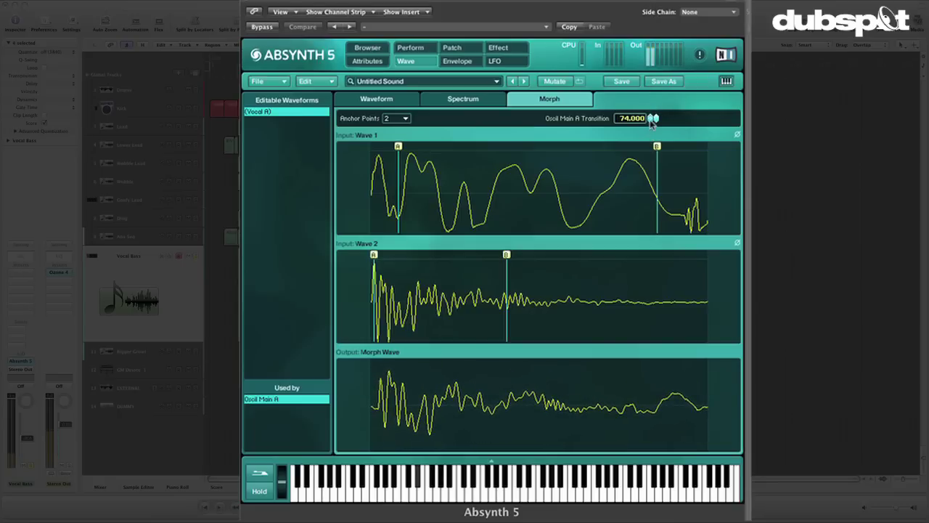
drag(652, 122, 652, 68)
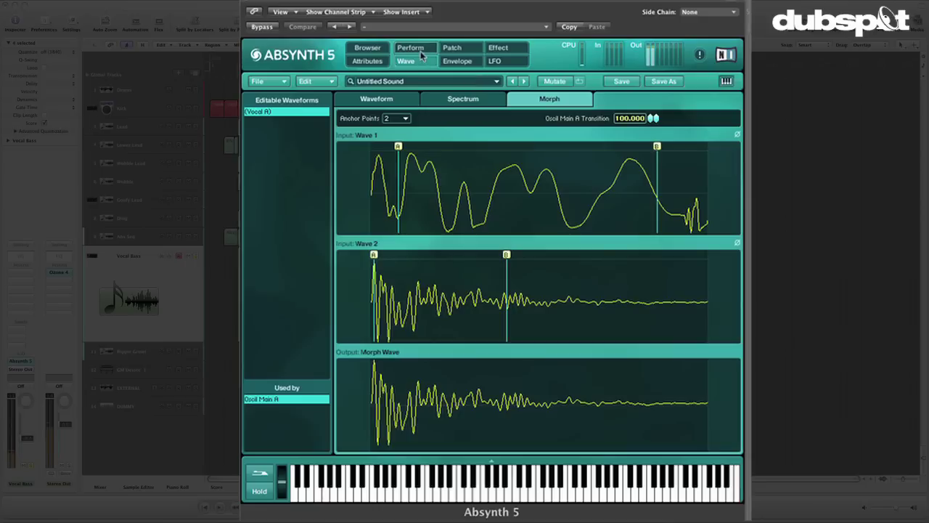
- Go from the Browser to the Patch page showing oscillator A's Vocal A morph wave
click(368, 47)
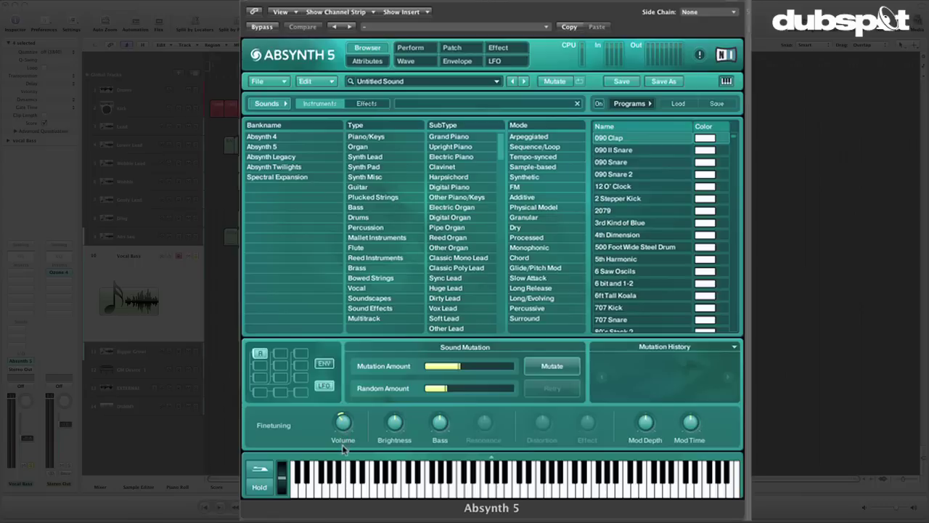
click(452, 49)
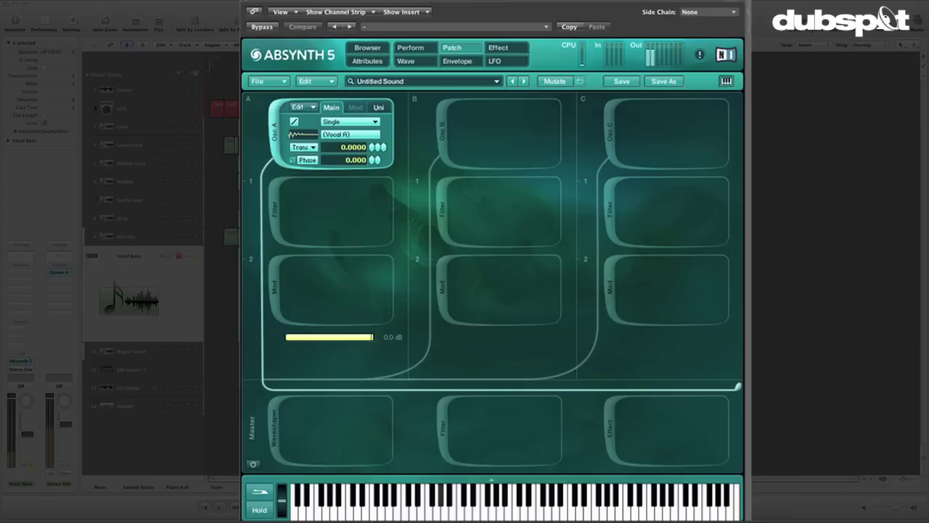
- Insert a Notch filter under Osc A at 14142.138 Hz, resonance 0.37, bandwidth 1.2
click(276, 221)
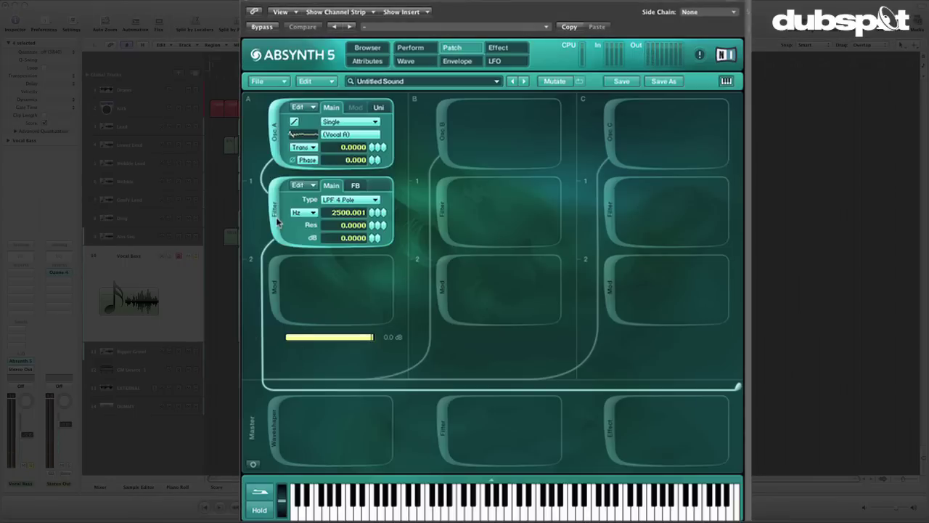
click(362, 199)
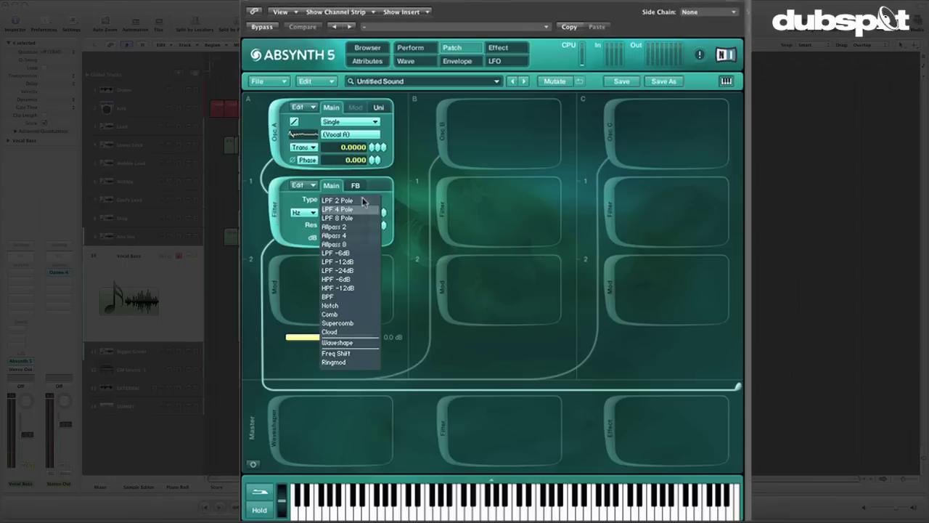
click(354, 305)
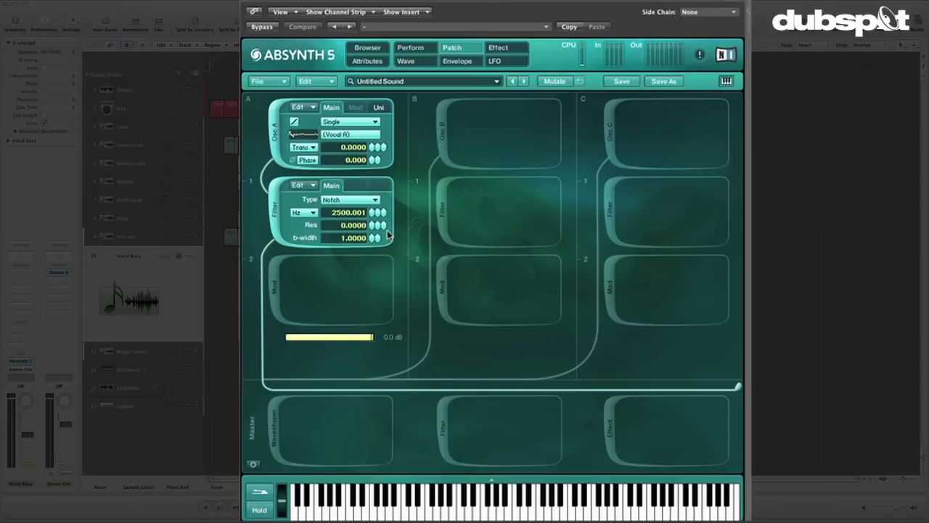
drag(372, 217, 372, 208)
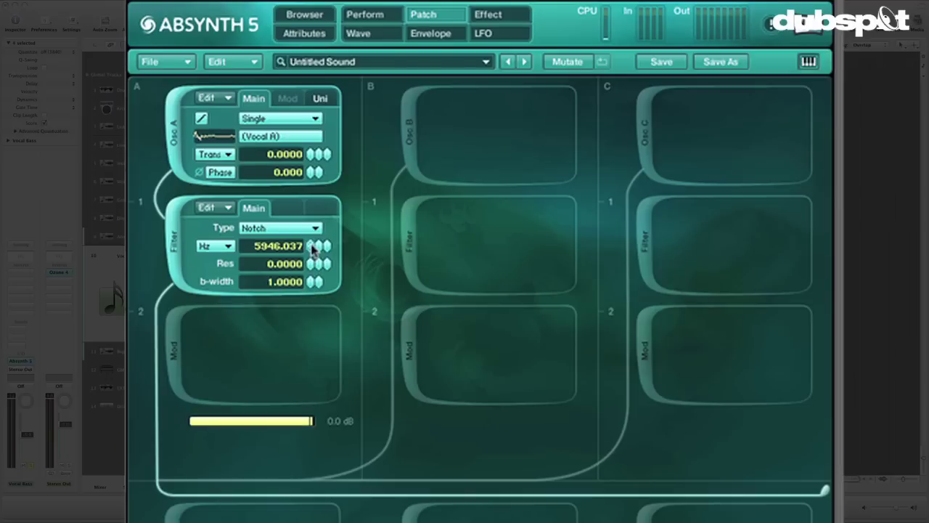
click(314, 246)
drag(311, 264, 313, 208)
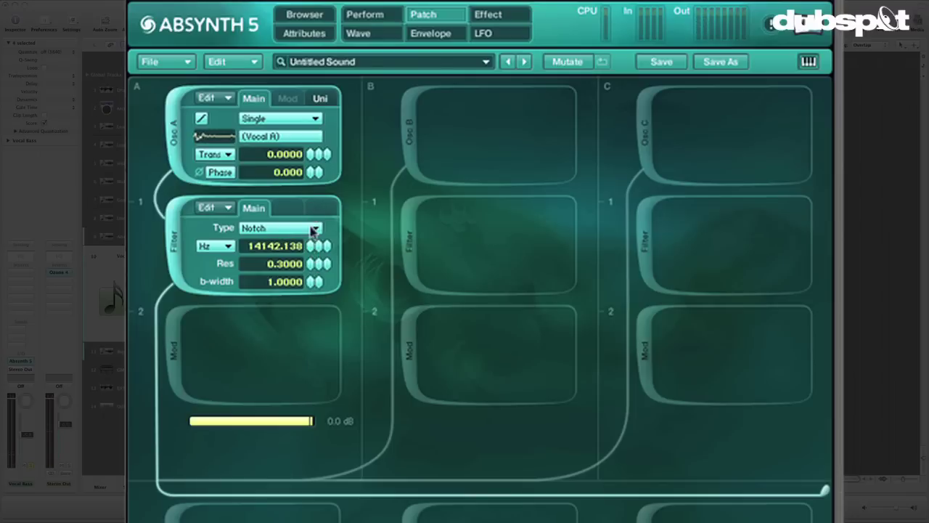
mouse_move(312, 270)
mouse_down()
mouse_move(311, 262)
mouse_move(311, 280)
mouse_up()
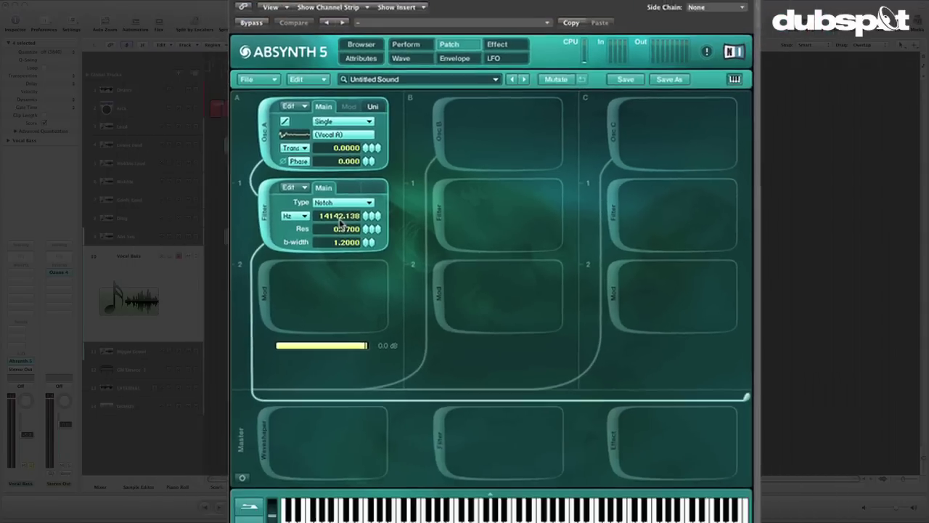
- Create a Filter A1 Freq envelope and paste in the copied Oscil A Main Morph curve
right_click(281, 245)
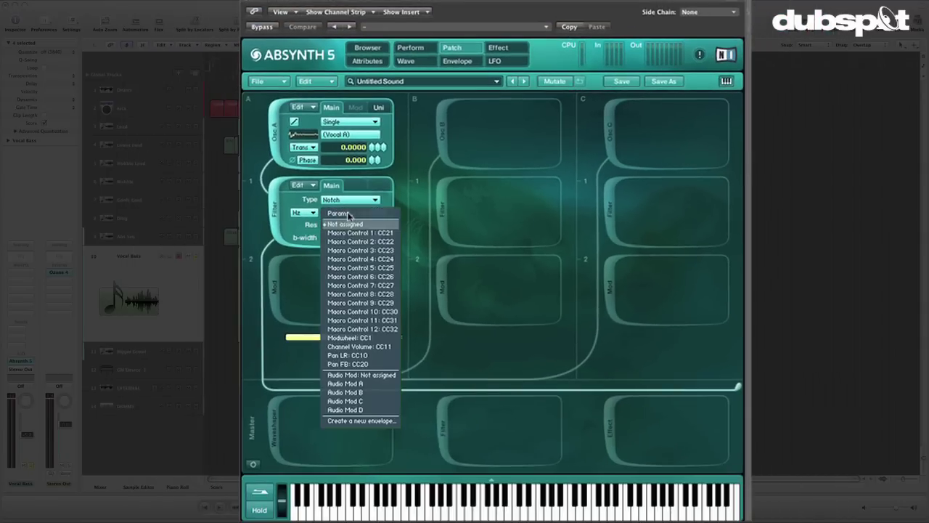
click(360, 421)
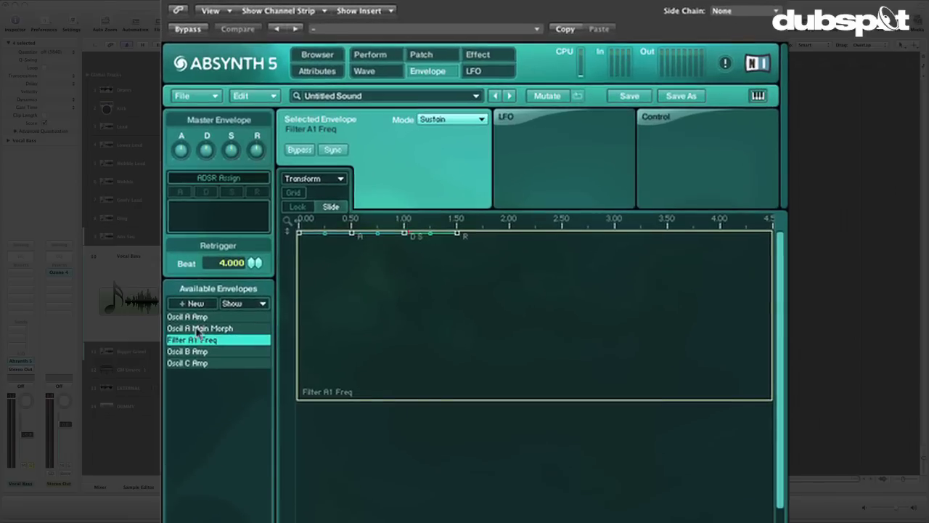
click(198, 329)
click(251, 96)
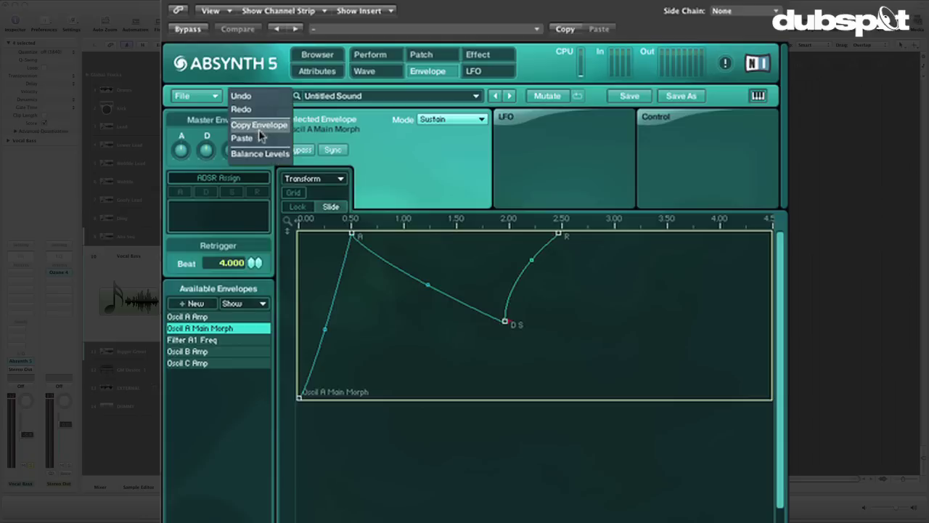
click(259, 128)
click(218, 341)
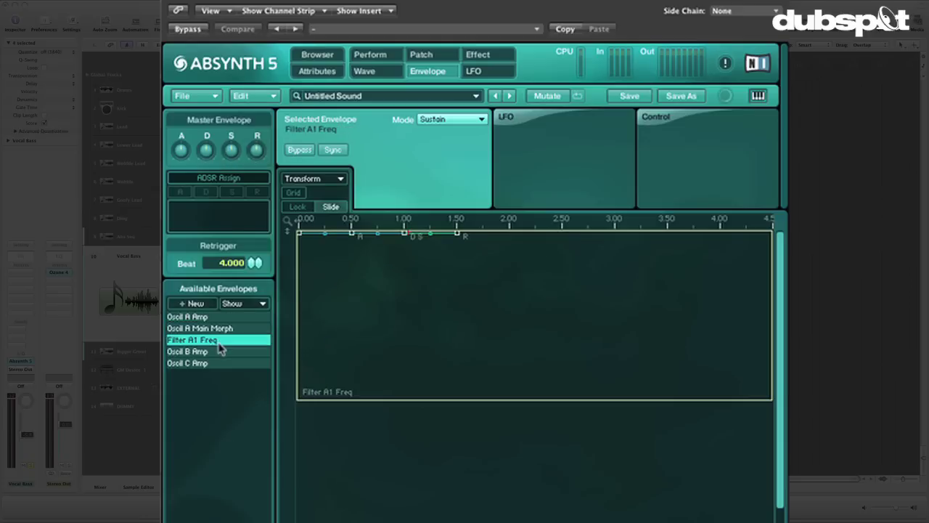
click(250, 96)
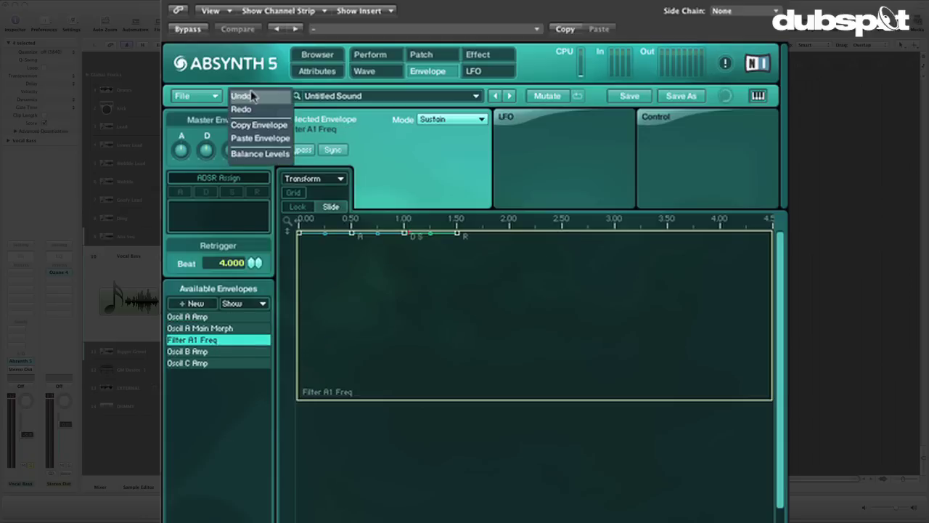
click(269, 138)
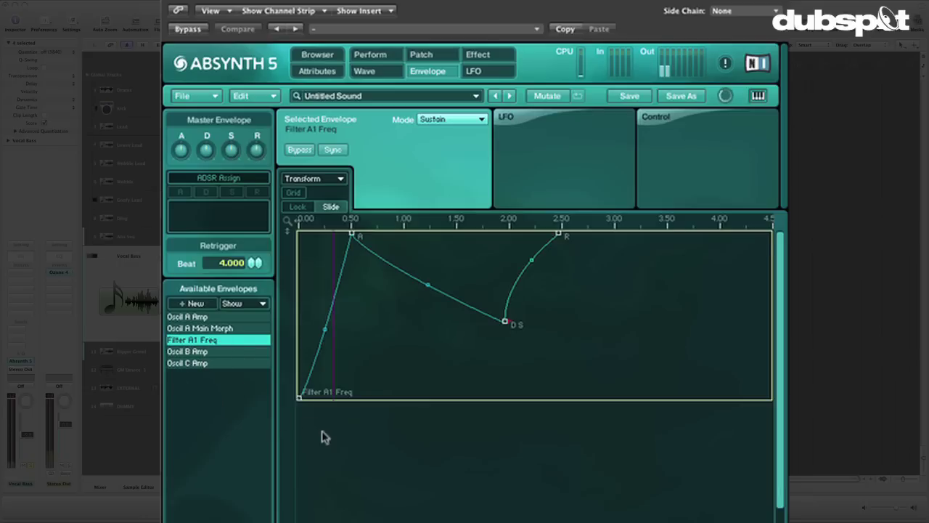
- Adjust the attack and decay slopes and move the morph envelope's peak slightly earlier
drag(325, 331, 323, 328)
mouse_move(425, 289)
mouse_down()
mouse_move(426, 280)
mouse_move(425, 288)
mouse_up()
click(232, 329)
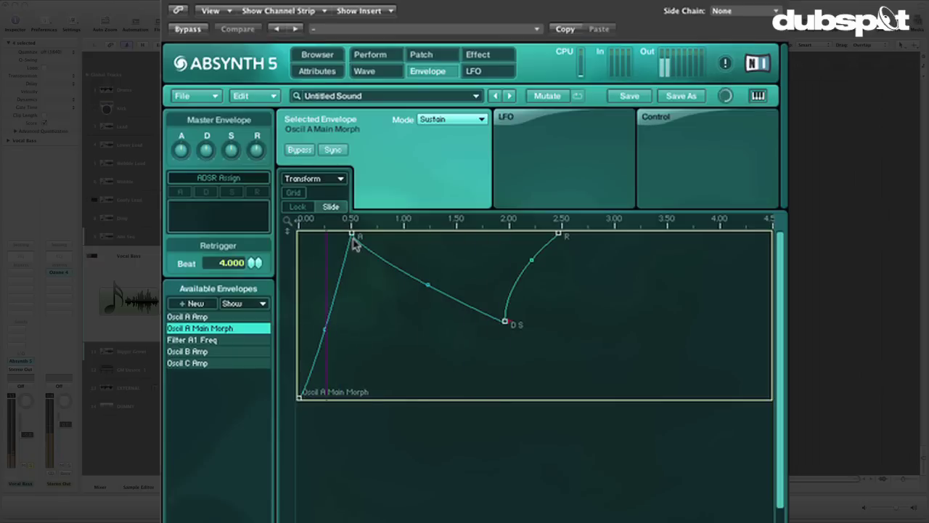
drag(353, 238, 348, 237)
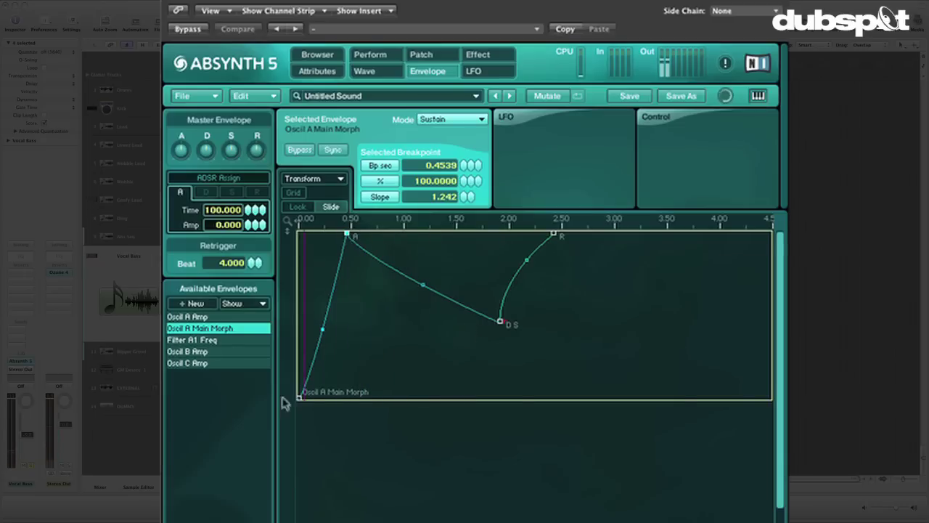
click(222, 339)
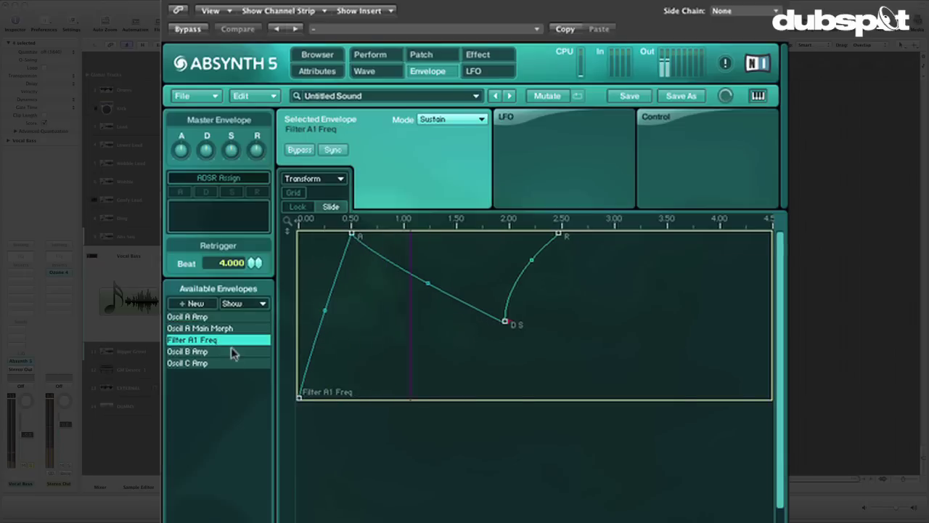
- Compare the notch filter on and off, then set resonance 0.51 and bandwidth 1.1
click(420, 58)
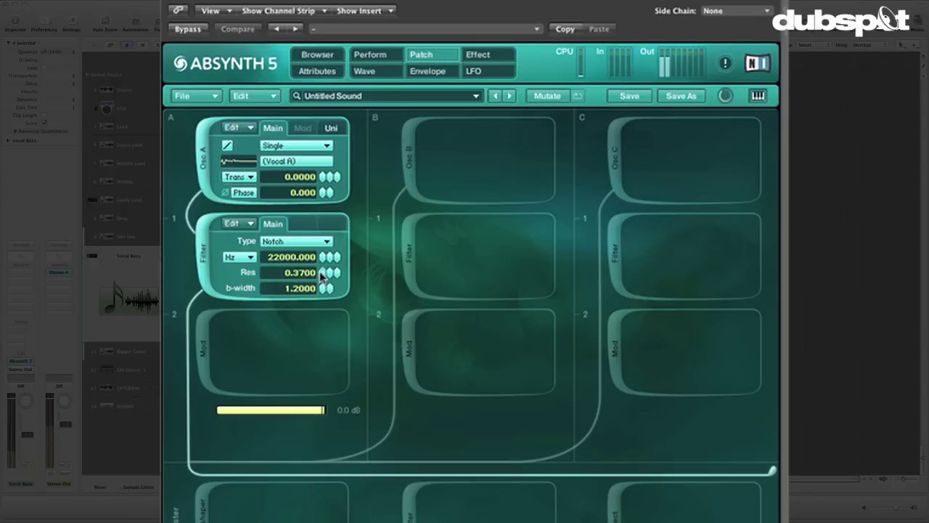
drag(324, 276, 325, 255)
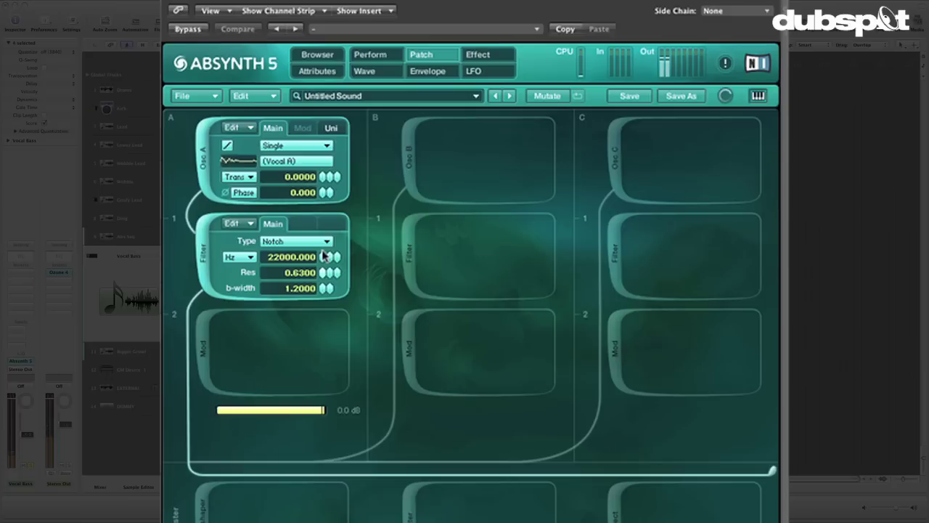
click(207, 260)
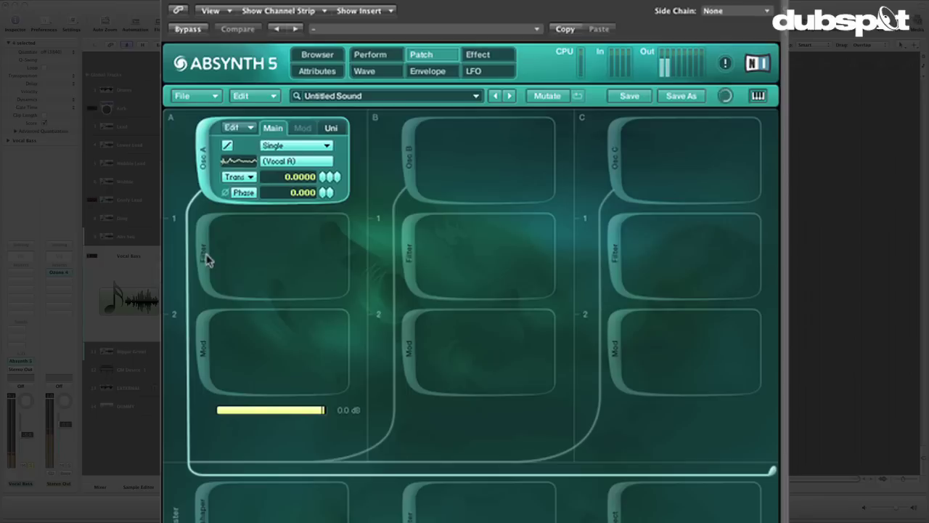
click(207, 260)
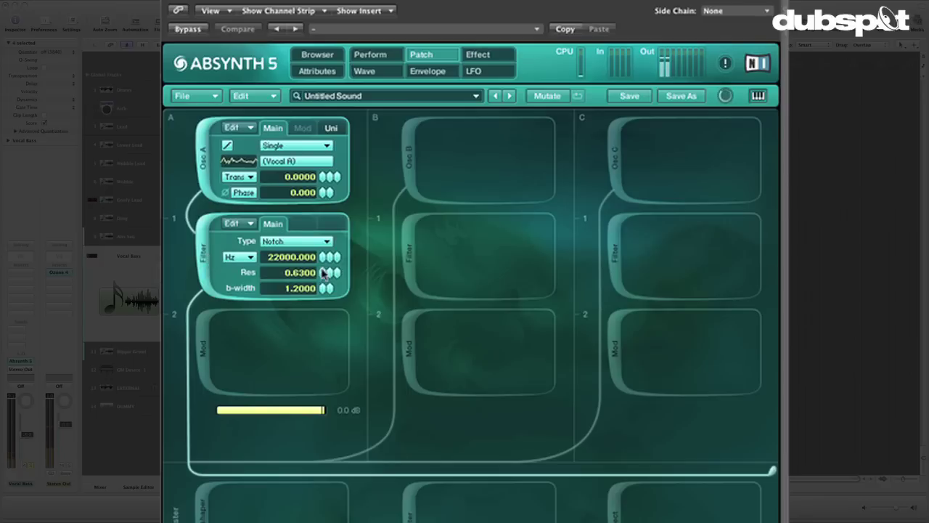
scroll(323, 273, down, 5)
scroll(323, 289, down, 5)
scroll(323, 290, up, 2)
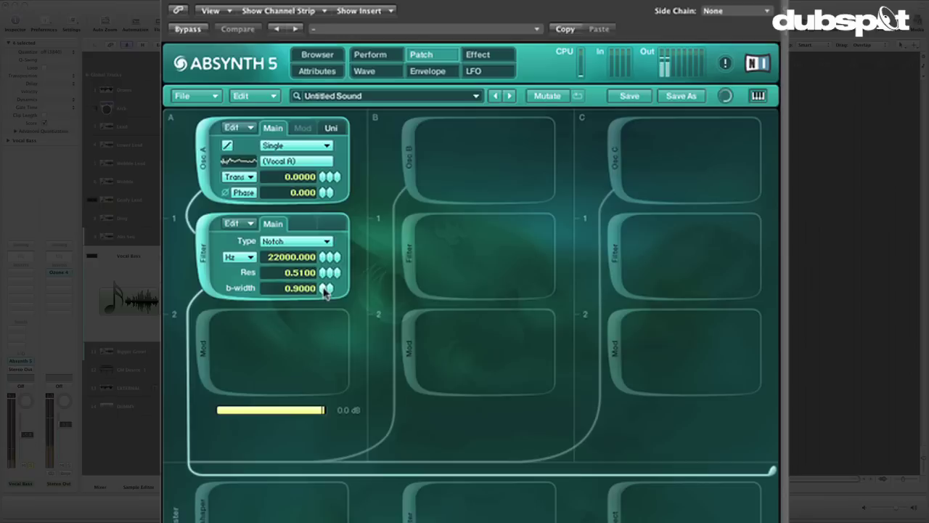
scroll(326, 291, up, 2)
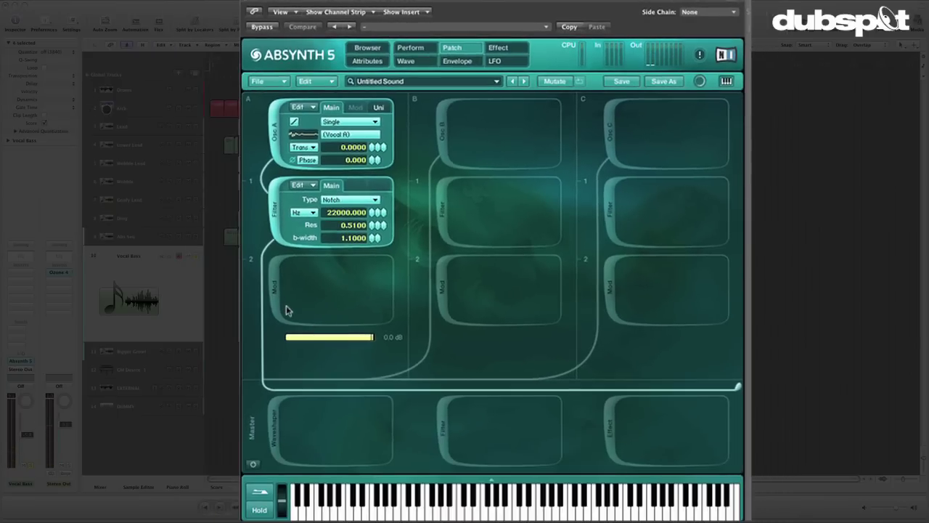
- Add a Waveshape module in channel A's A2 slot and compare it on and off
click(278, 294)
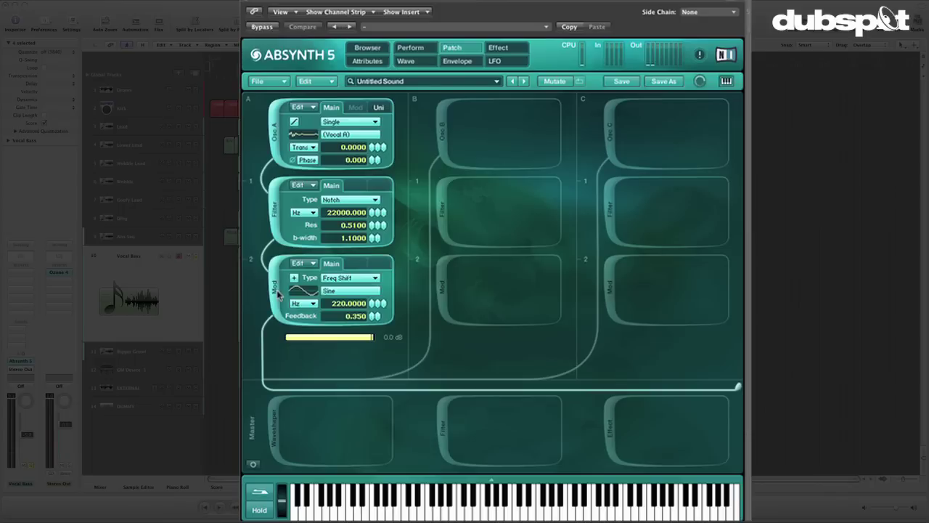
click(333, 292)
click(350, 277)
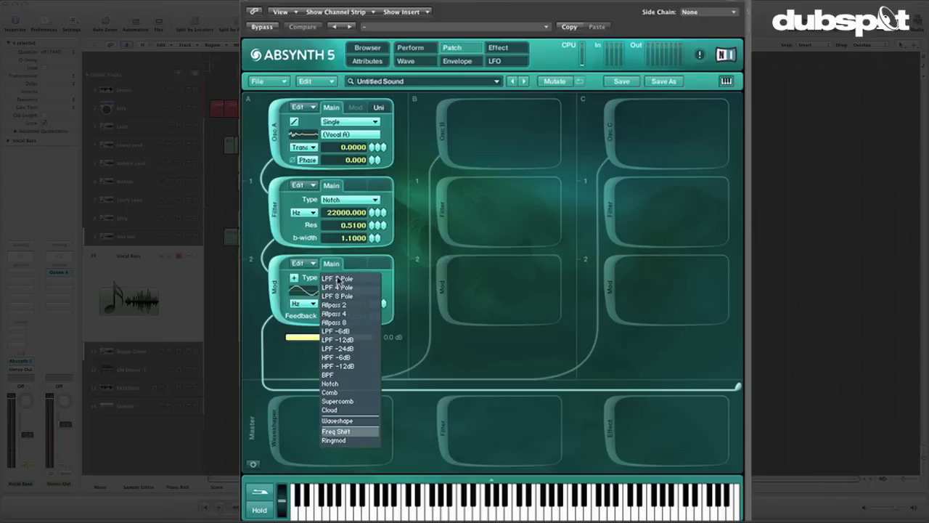
click(335, 422)
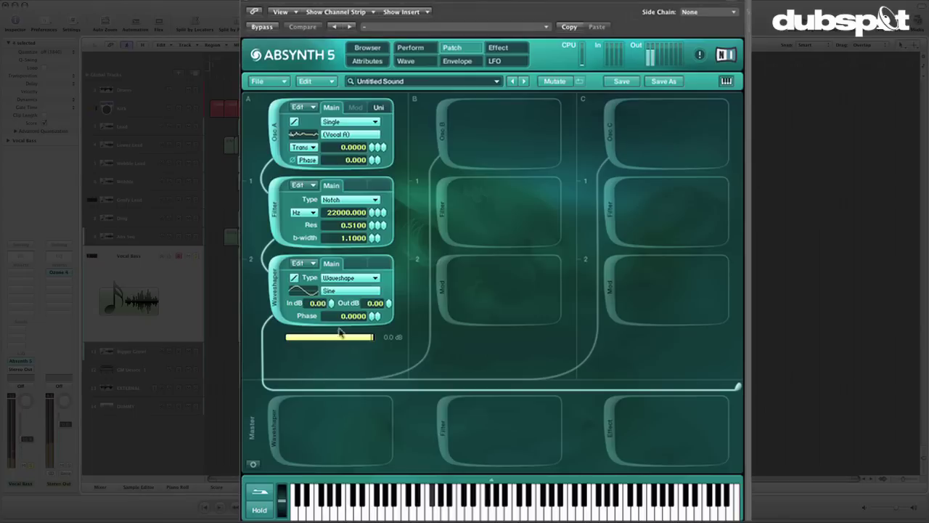
click(277, 288)
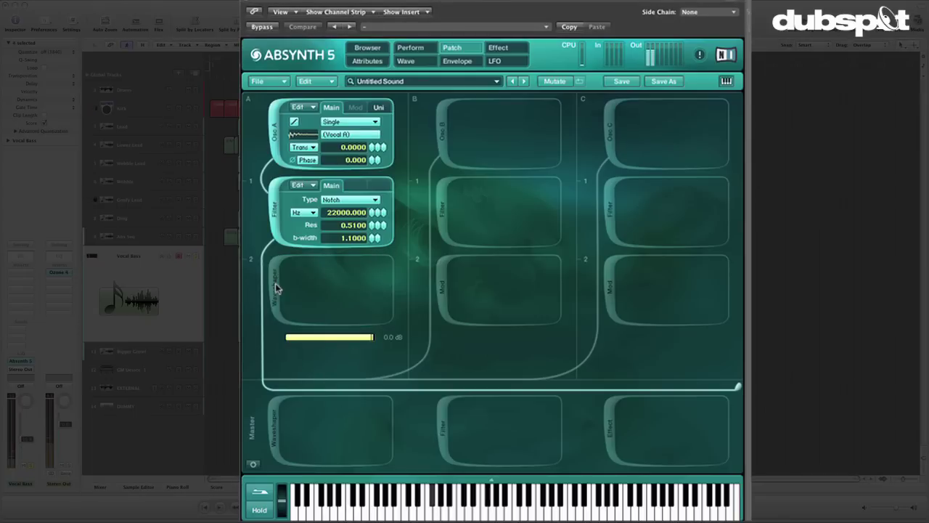
click(276, 288)
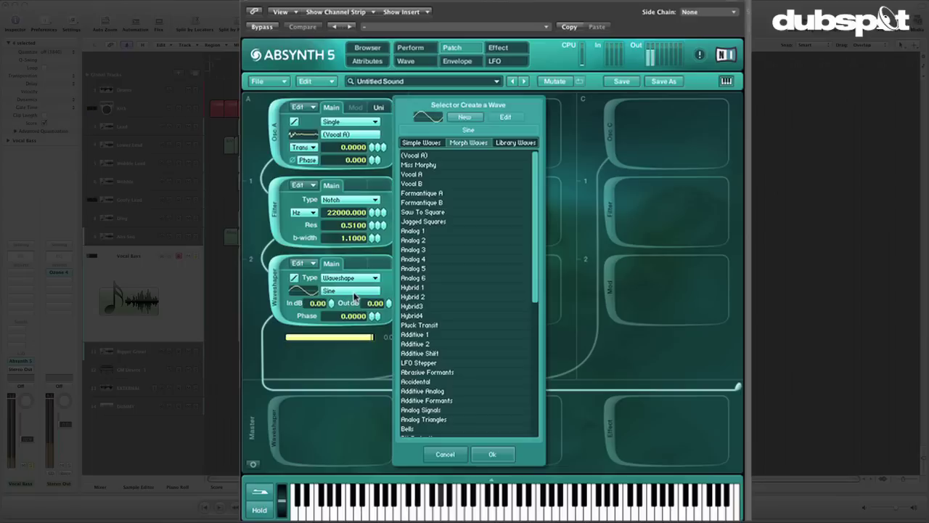
- Audition simple waves for the waveshaper: Saw_real, Saw_filt 1, Saw_smooth, Square_real, Vox_fem 2, Inharmonic 1, Midbuzz 2, Midbuzz 1
click(354, 293)
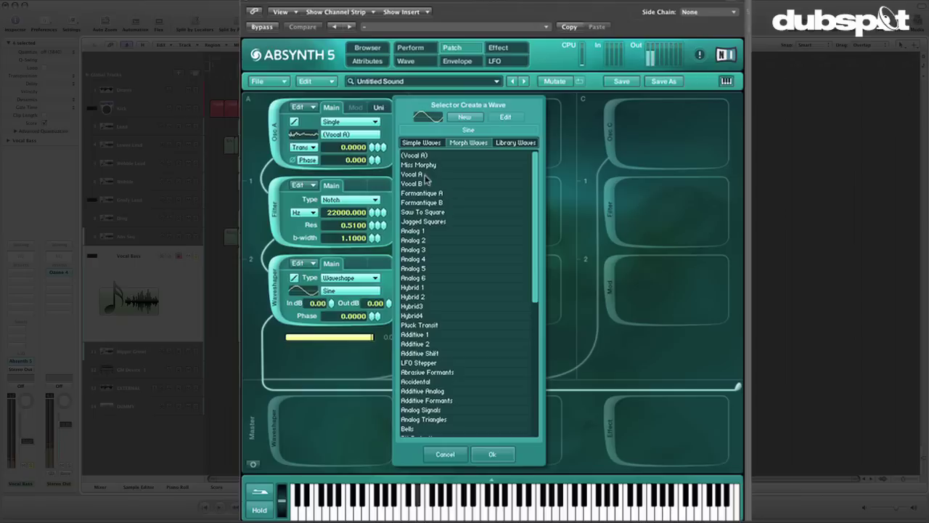
click(431, 143)
click(430, 175)
click(429, 184)
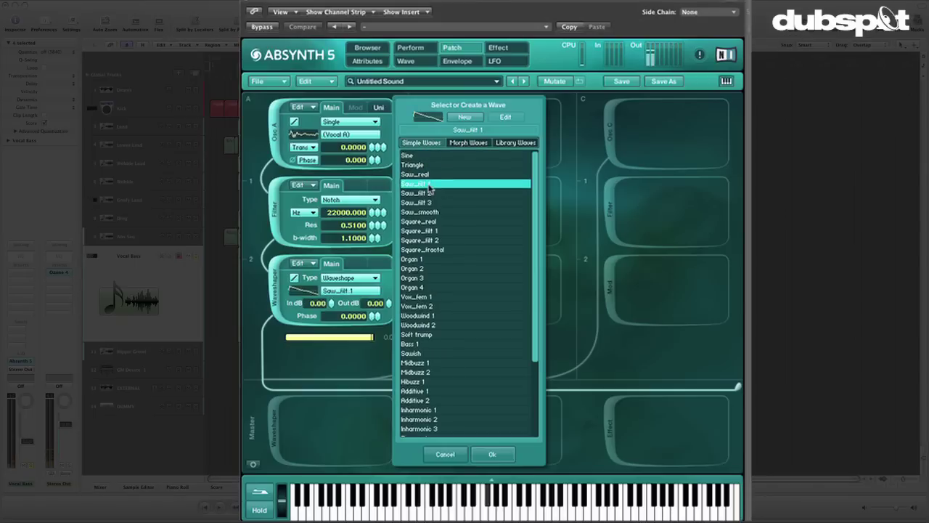
click(430, 212)
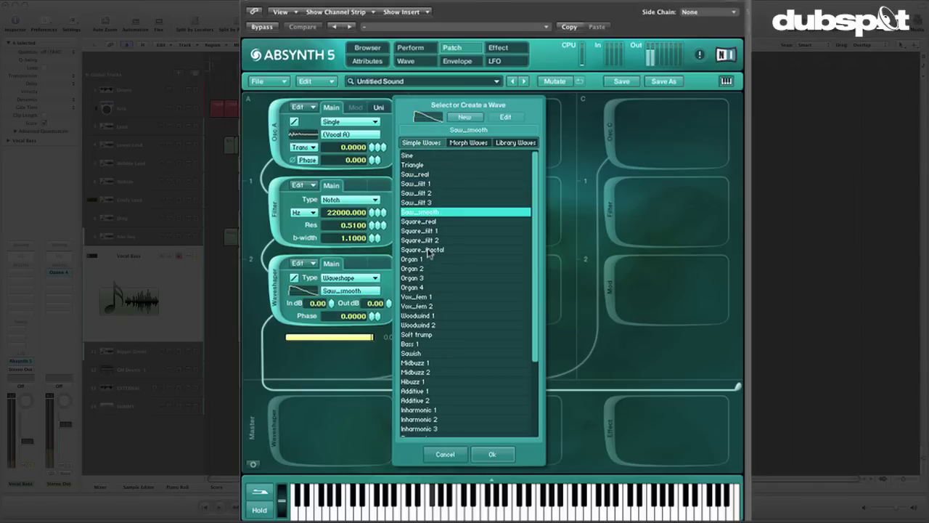
click(430, 222)
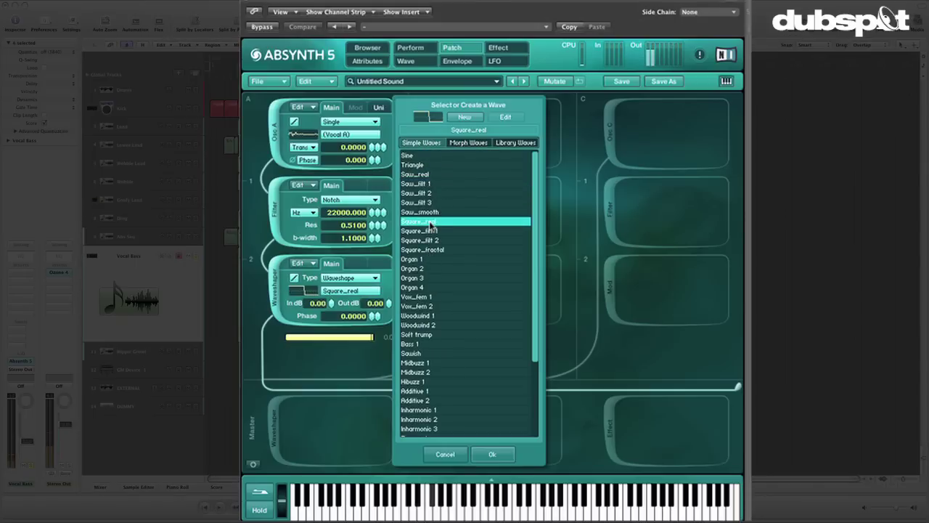
click(433, 308)
click(429, 410)
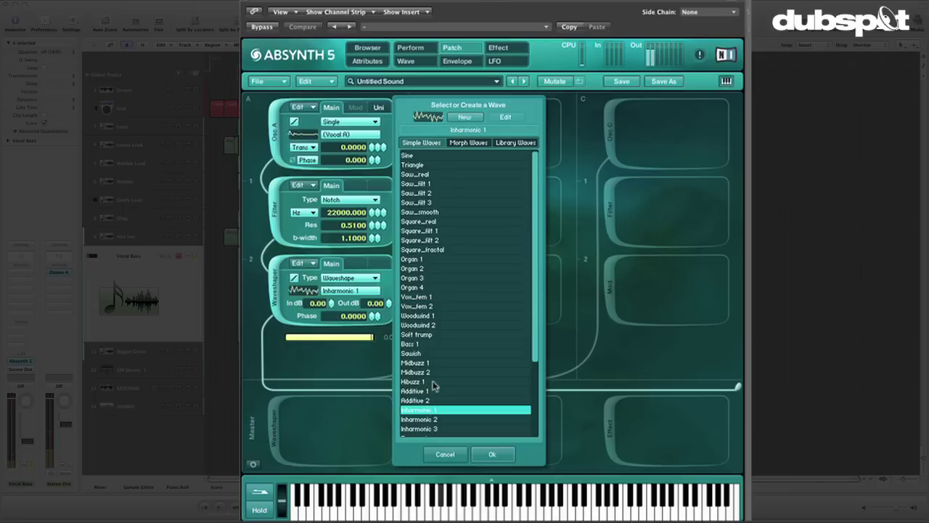
click(422, 371)
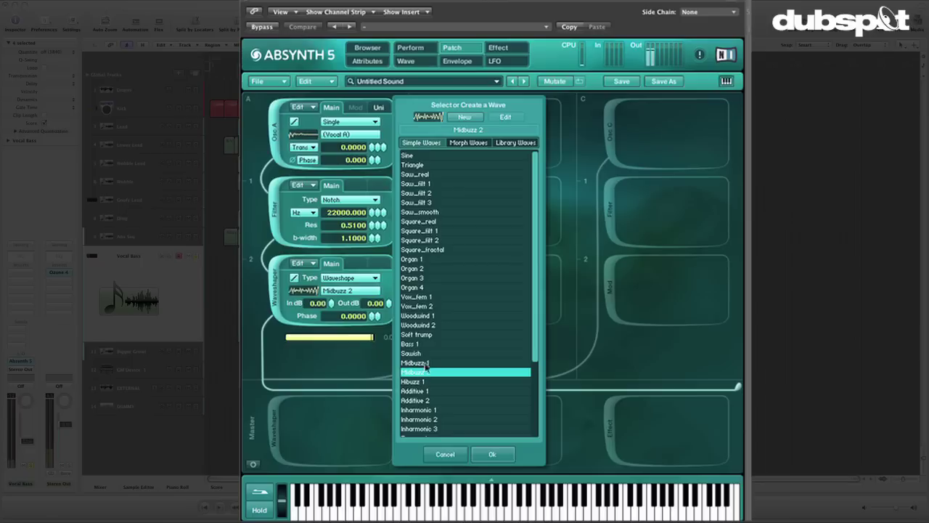
click(425, 363)
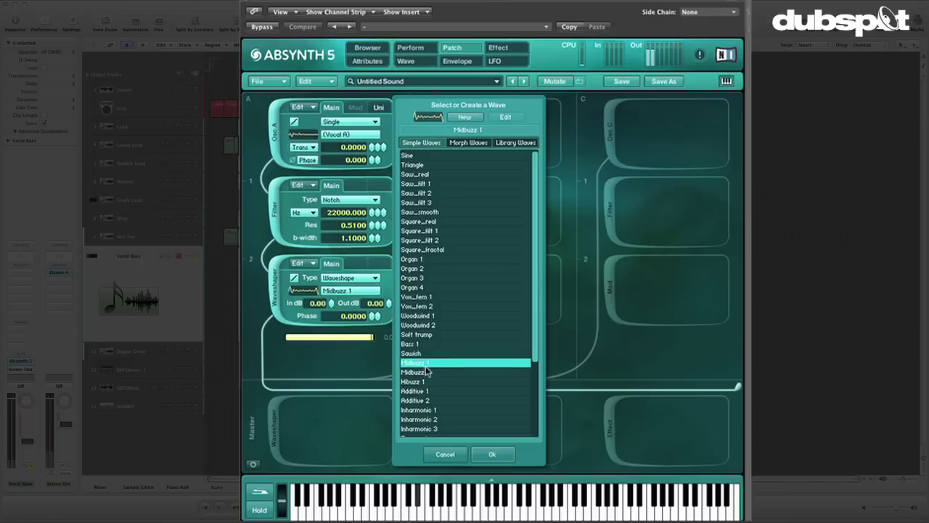
- Try Maj triad 2 and Noise 3, then confirm Broken_speaker as the waveshaper wave
scroll(432, 373, down, 4)
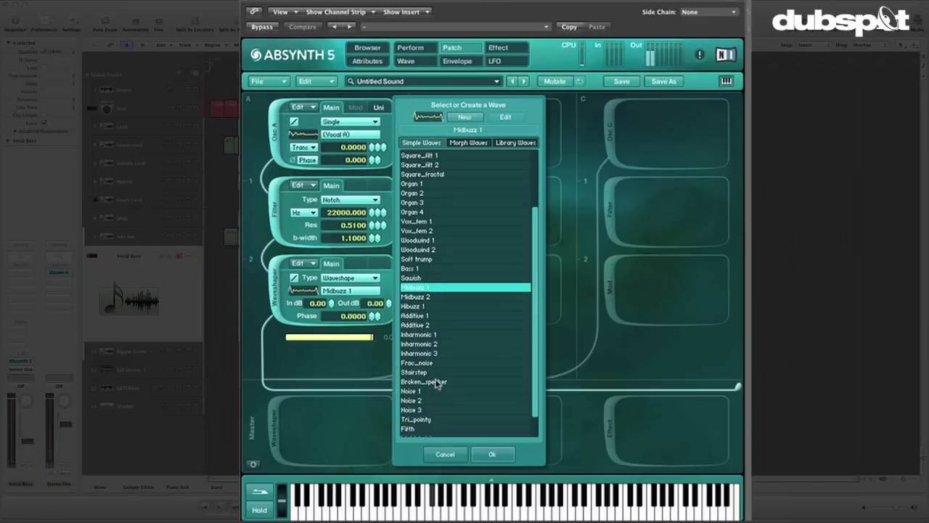
scroll(433, 383, down, 2)
click(432, 422)
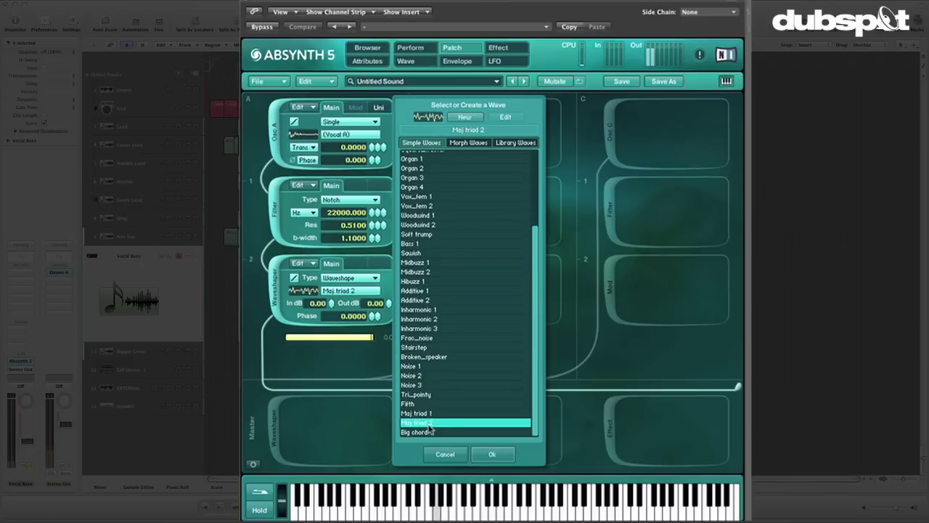
click(424, 385)
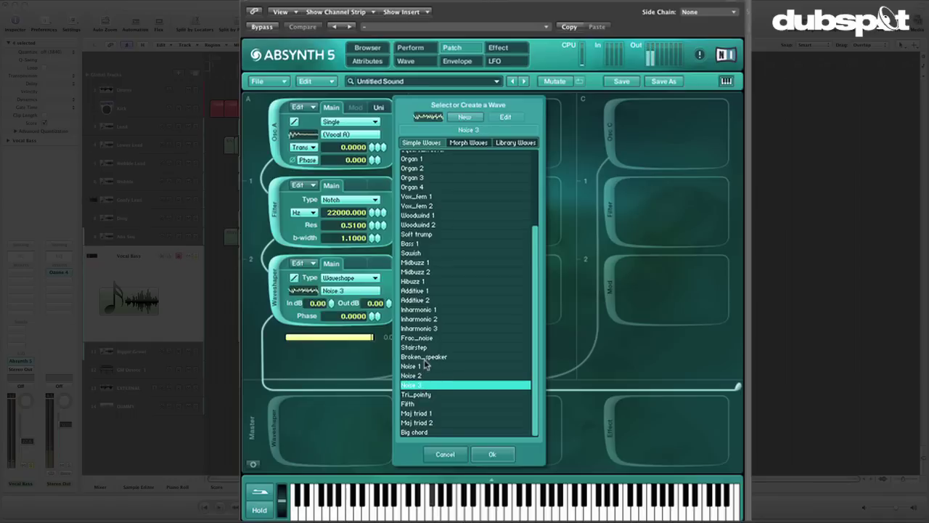
click(427, 358)
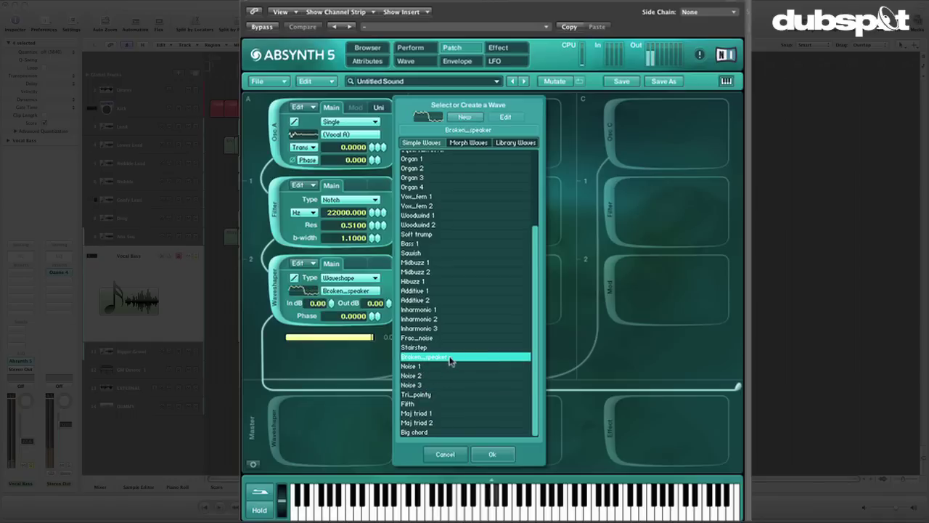
click(492, 454)
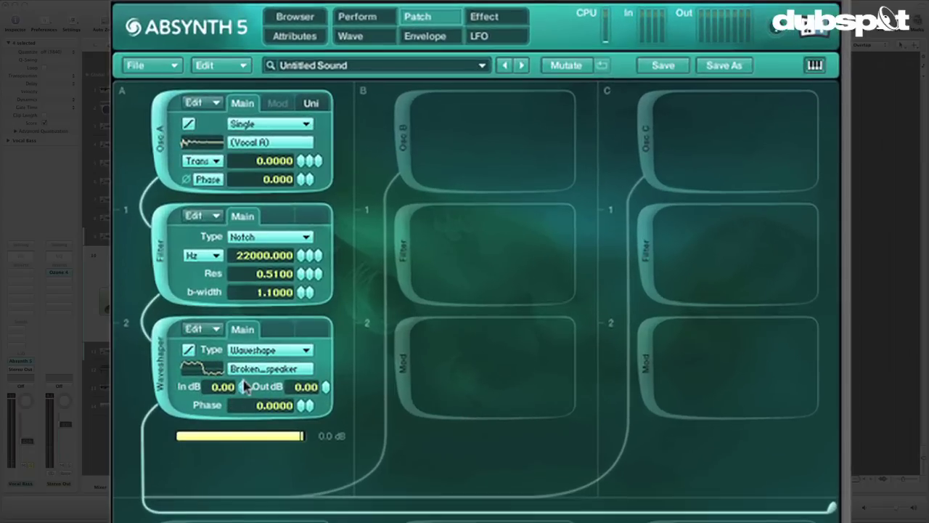
- Drag the Broken_speaker waveshaper's In gain down to -0.80 dB, leaving Out at 0.00 dB
drag(334, 302, 334, 309)
drag(245, 394, 246, 392)
mouse_move(244, 386)
mouse_down()
mouse_move(244, 508)
mouse_move(245, 376)
mouse_move(246, 402)
mouse_up()
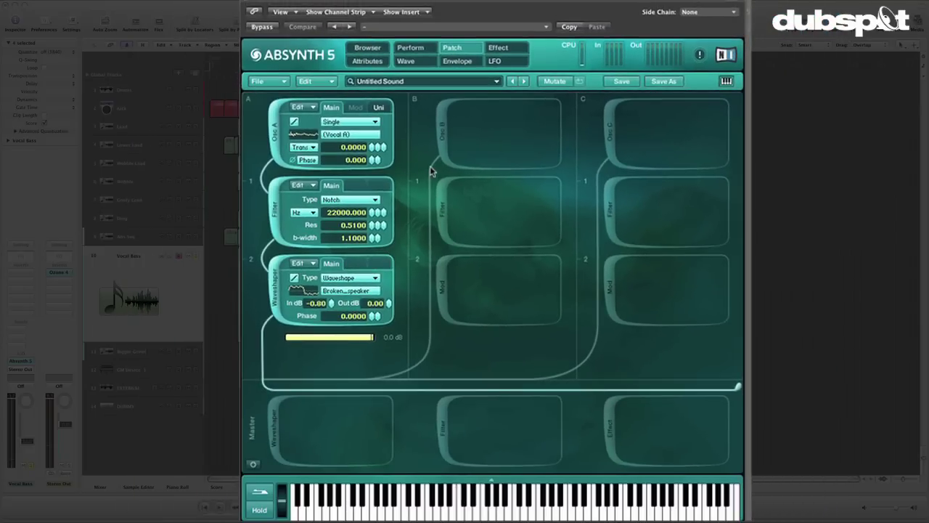
- Add a Sine oscillator on channel B transposed to -12, then mute channel A
click(445, 146)
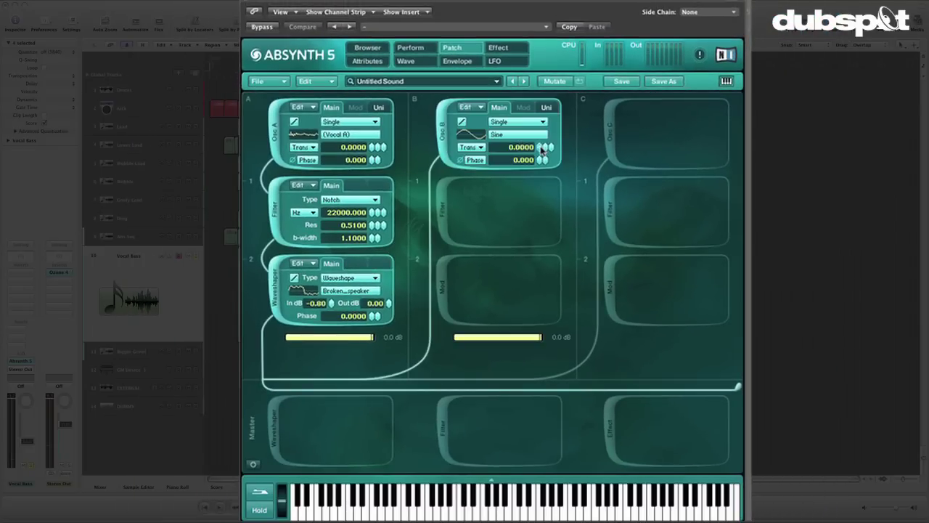
drag(542, 148, 542, 159)
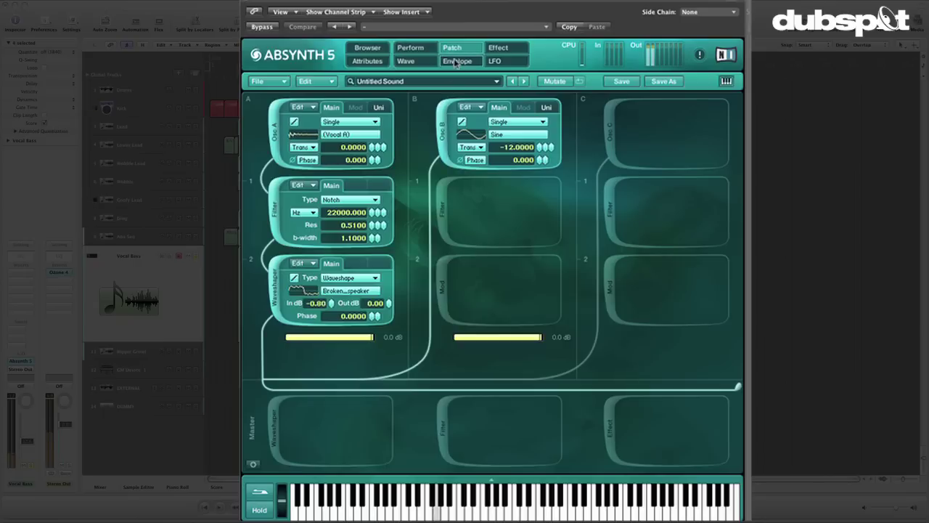
click(276, 117)
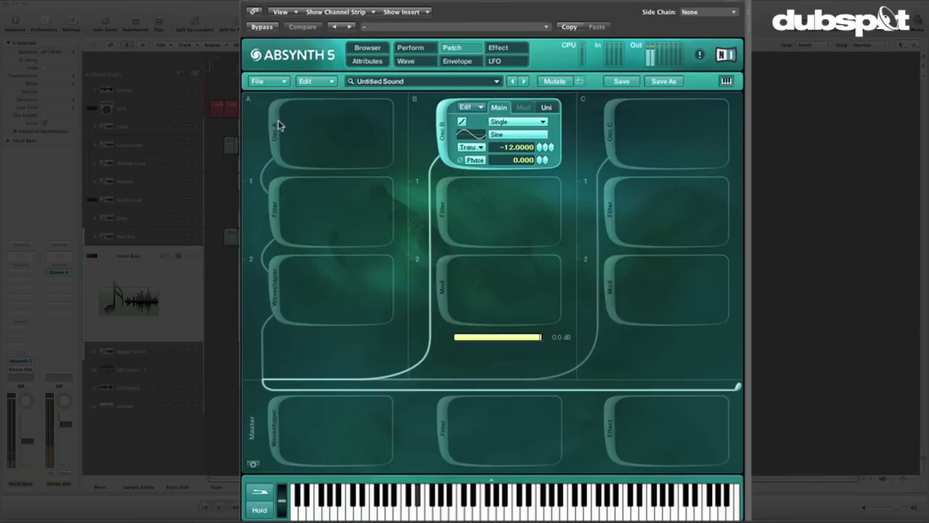
- Shorten the Oscil B Amp envelope release to about 0.1 s, then re-enable channel A
click(468, 62)
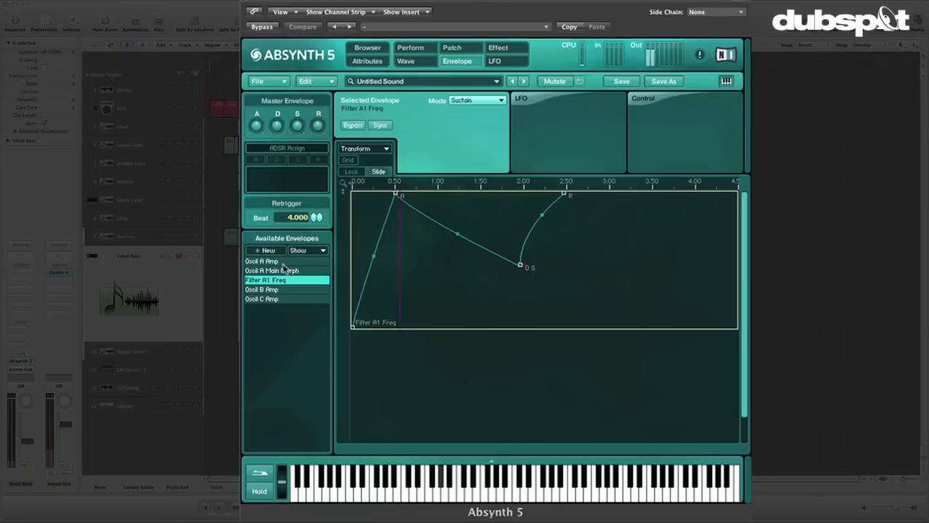
click(270, 289)
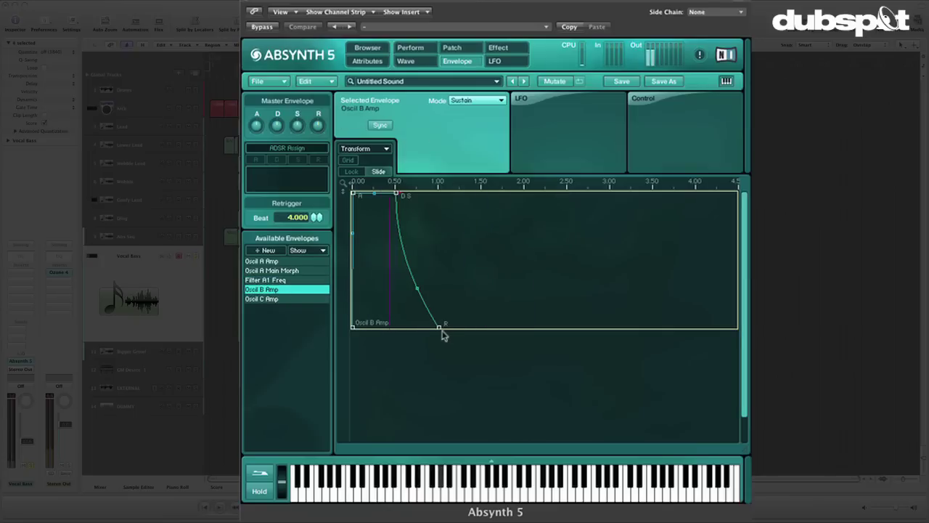
drag(439, 327, 406, 331)
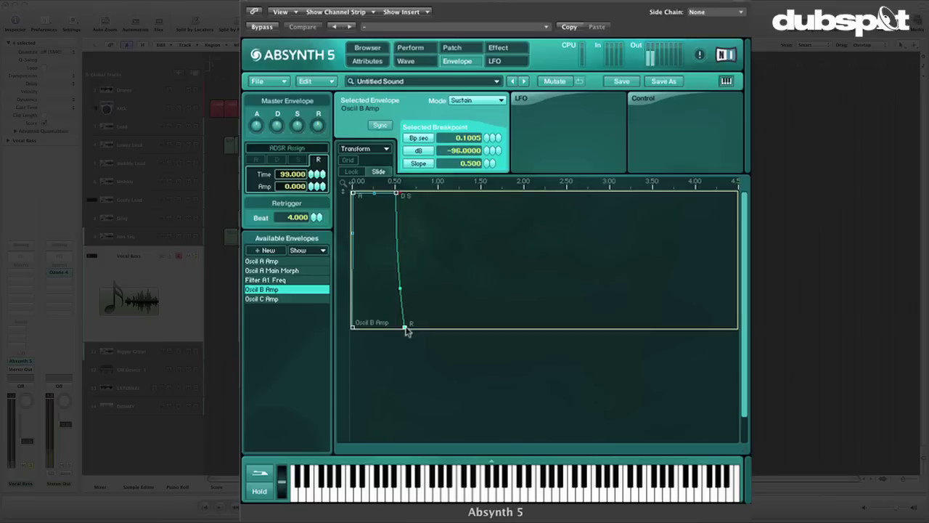
click(452, 49)
click(280, 151)
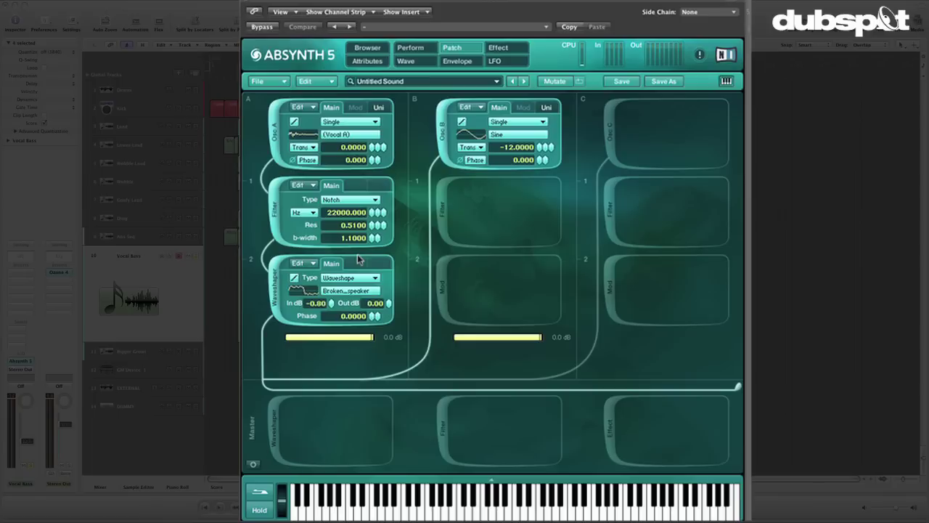
- Add an LPF 4 Pole master filter with resonance 0.35 and open its cutoff modulation menu
click(445, 428)
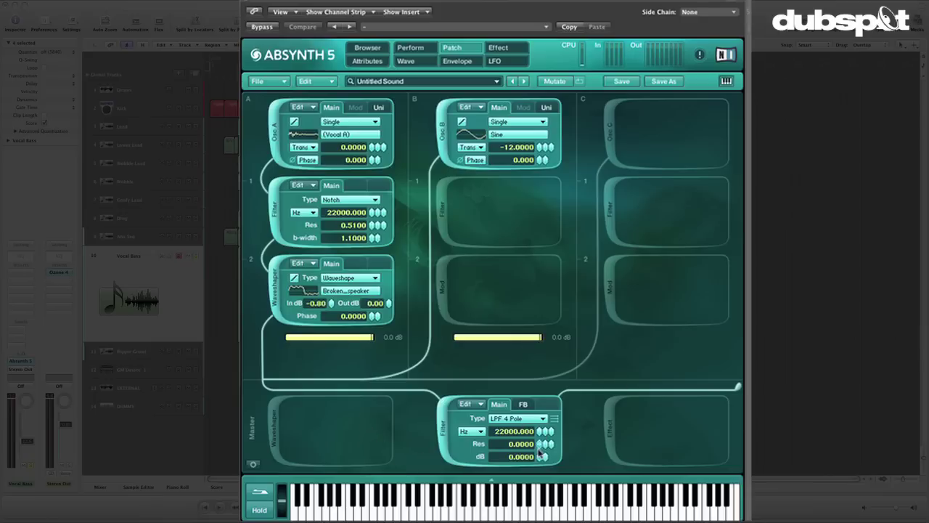
drag(540, 446, 541, 423)
right_click(512, 433)
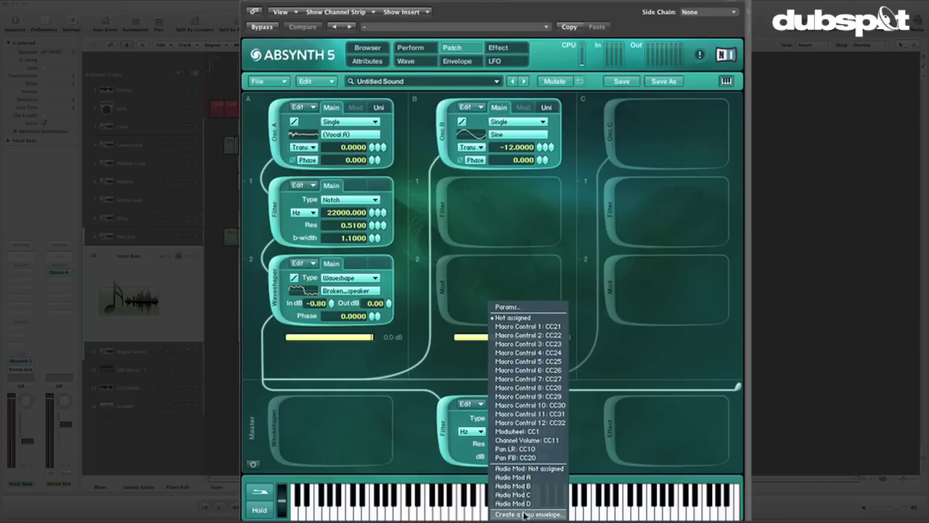
- Create a Filter Master 2 Freq envelope dipping to about 69 Hz, then rising back to 20480 Hz
click(524, 514)
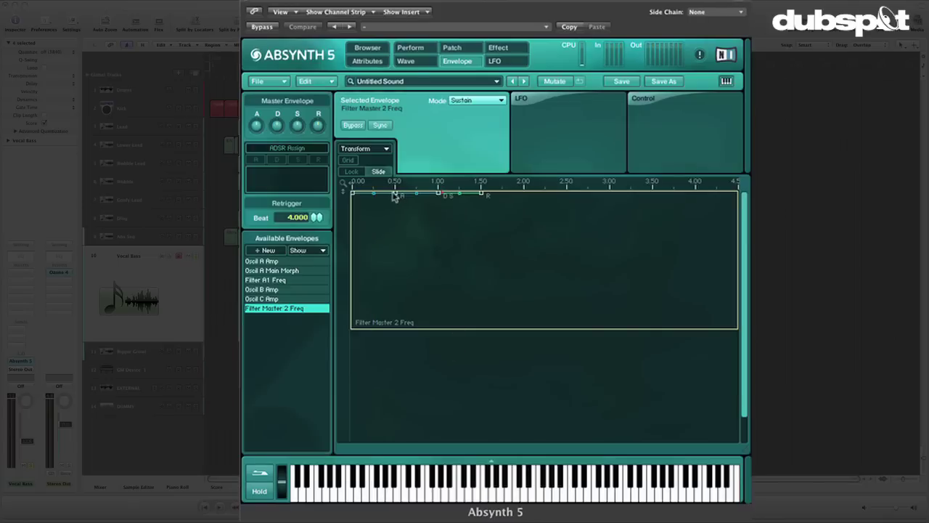
drag(395, 196, 379, 281)
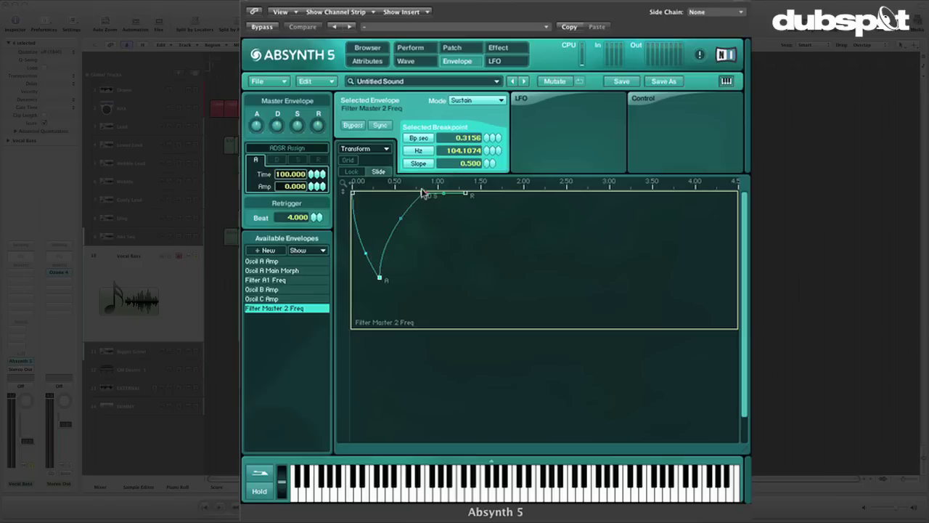
mouse_move(424, 193)
mouse_down()
mouse_move(486, 193)
mouse_move(435, 183)
mouse_up()
drag(498, 194, 511, 193)
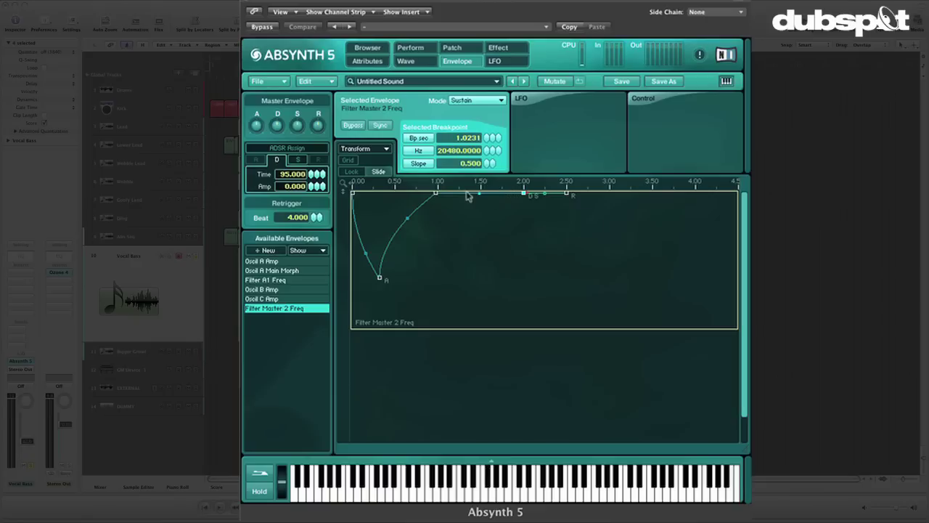
drag(436, 195, 392, 193)
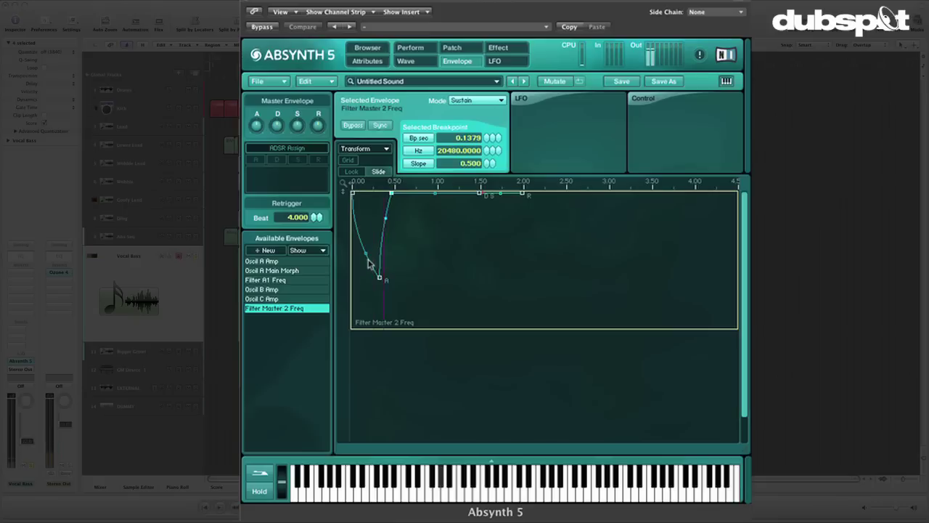
click(379, 276)
drag(378, 276, 390, 228)
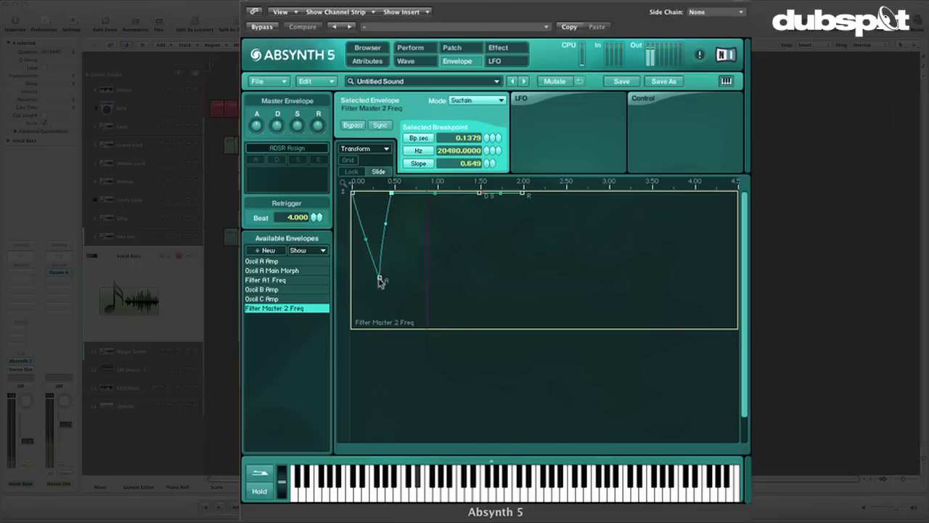
mouse_move(379, 281)
mouse_down()
mouse_move(379, 259)
mouse_move(379, 283)
mouse_up()
drag(391, 193, 399, 193)
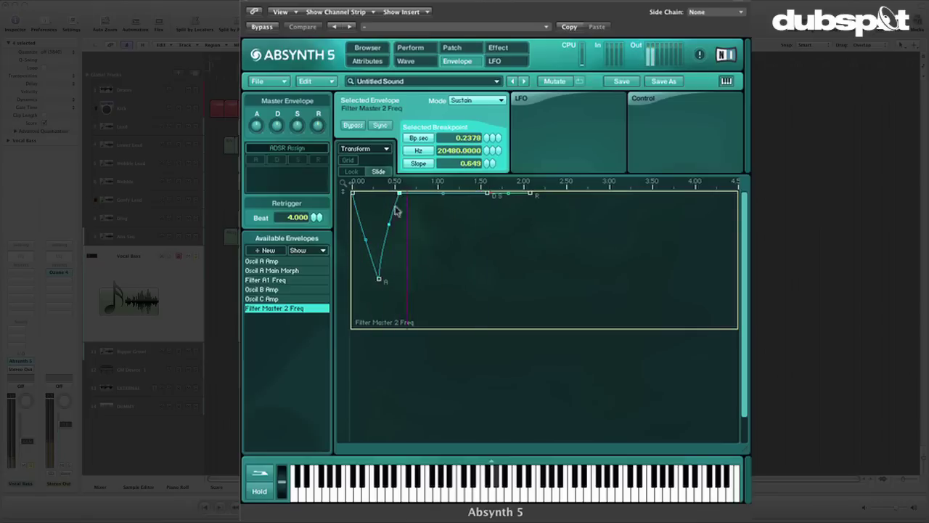
- Switch the master filter type to LPF -24dB with resonance 0.40
click(451, 47)
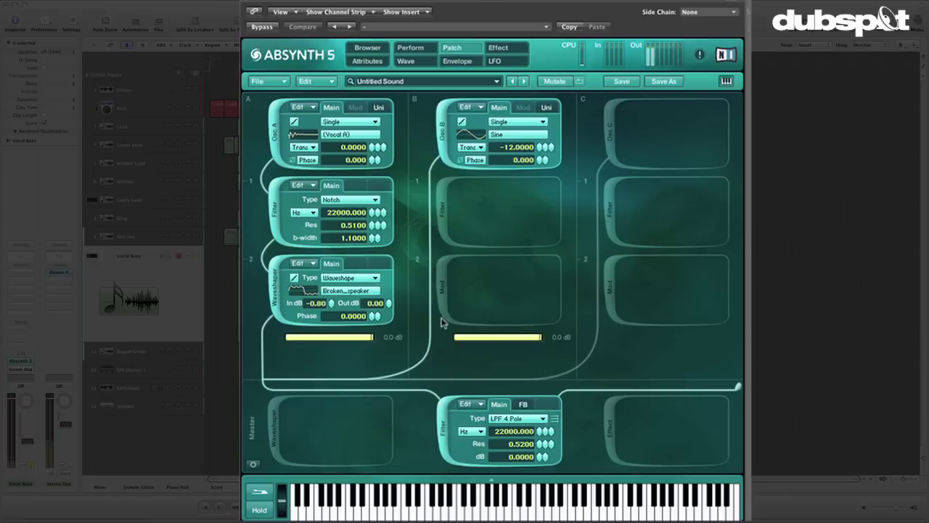
drag(541, 443, 540, 448)
click(528, 418)
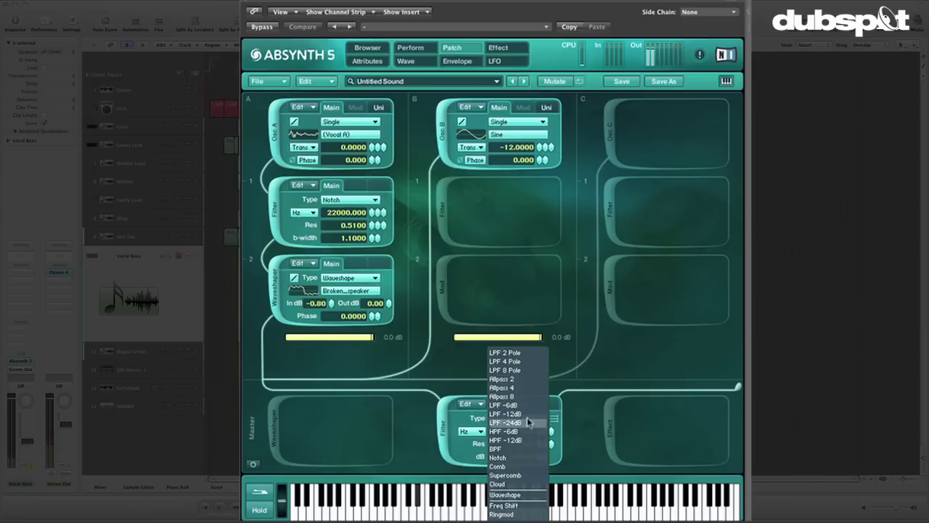
click(527, 423)
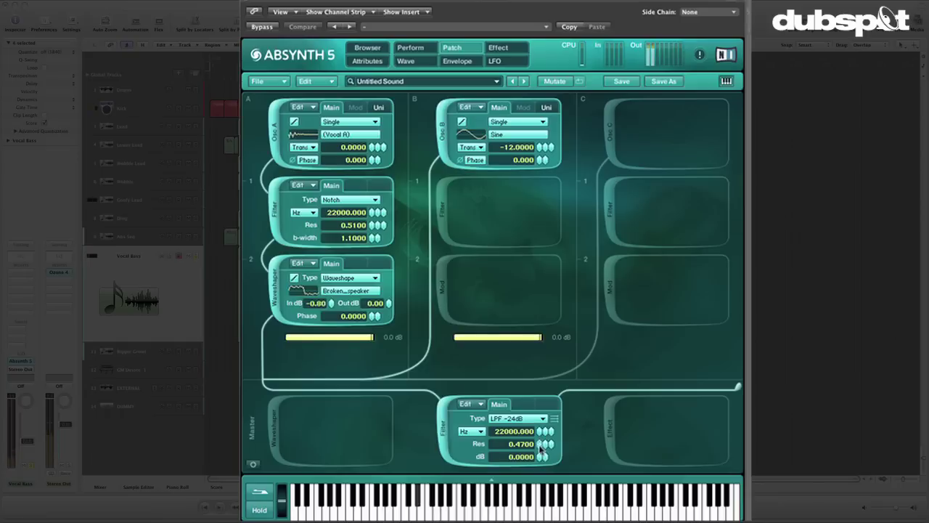
drag(541, 443, 541, 455)
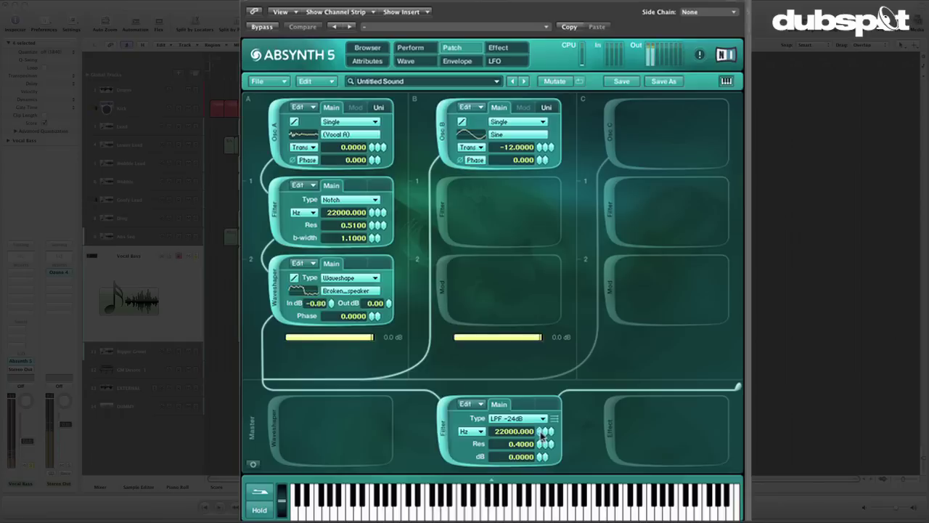
- Drag the cutoff envelope's dip down to about 21 Hz, then stop playback
click(457, 61)
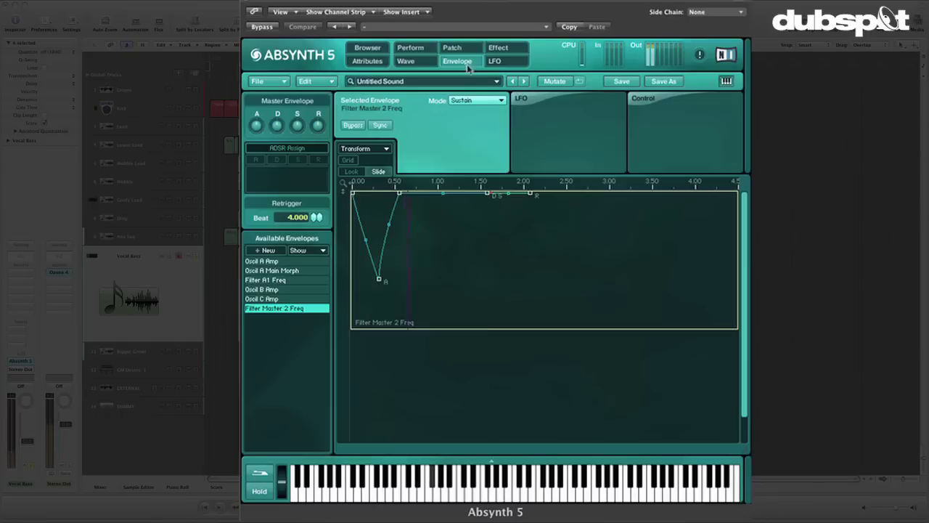
drag(378, 278, 381, 307)
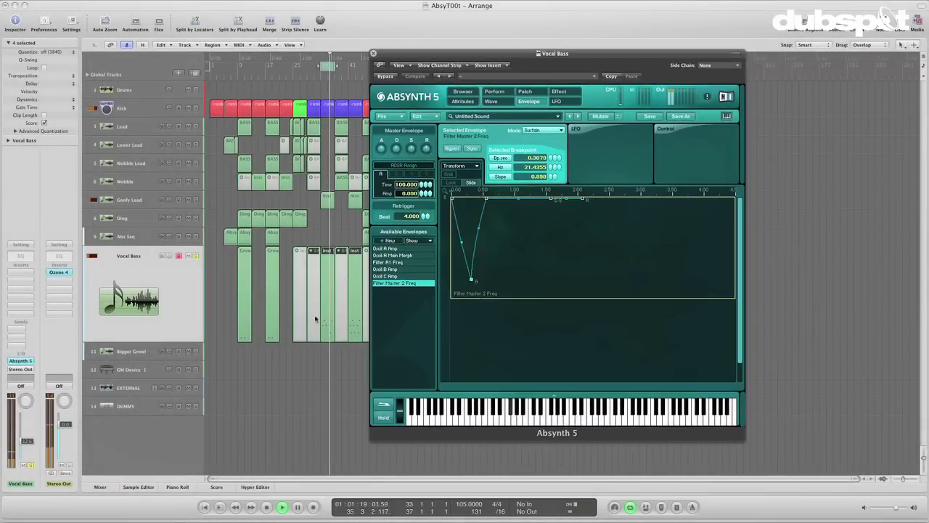
key(space)
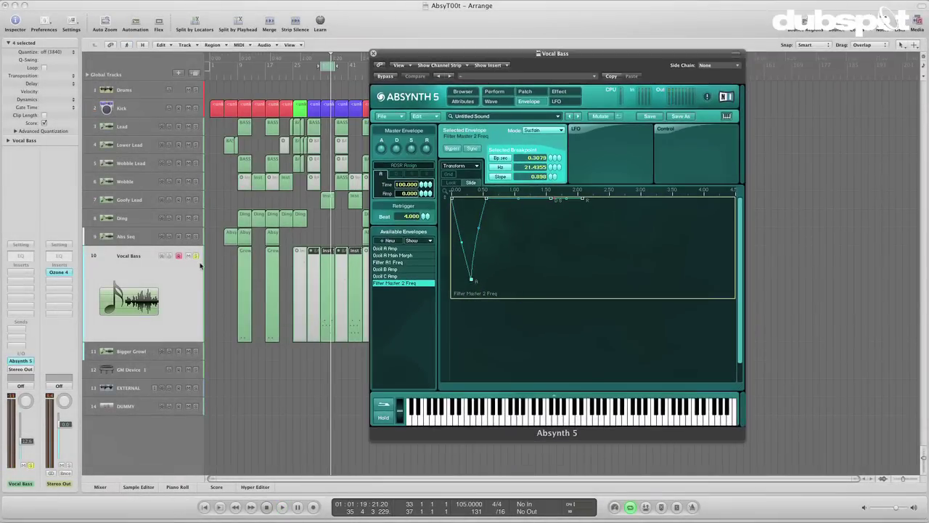
- Go back to Absynth's Patch overview showing the oscillator, filters, waveshaper and master lowpass
click(538, 93)
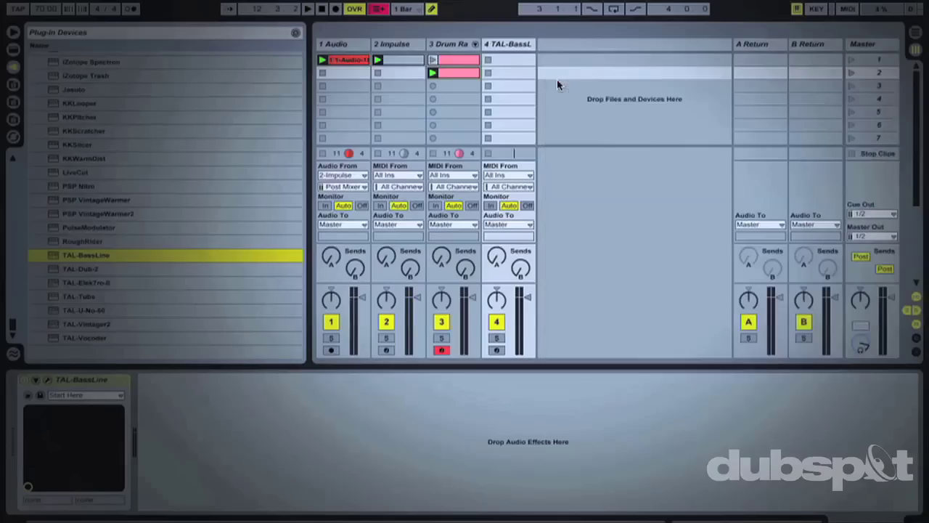
- Add a new MIDI clip in the TAL-BassLine track's second clip slot
click(489, 73)
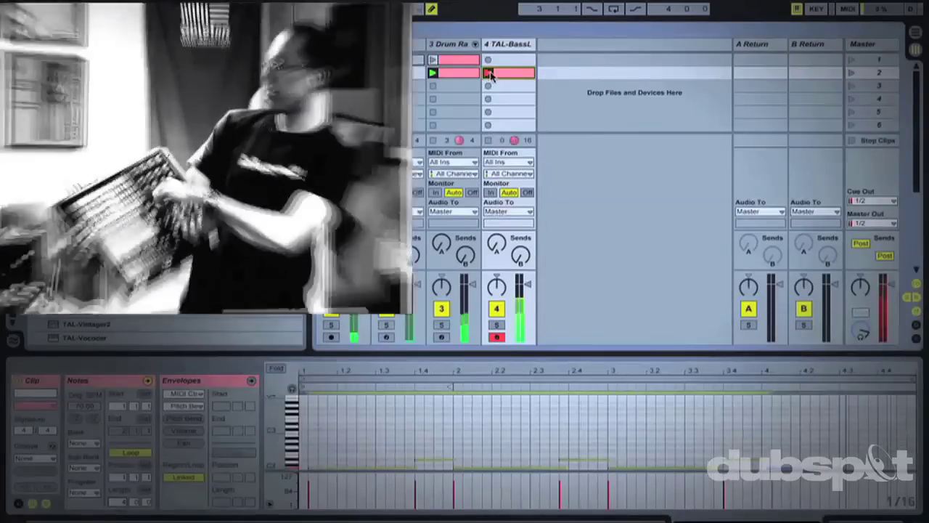